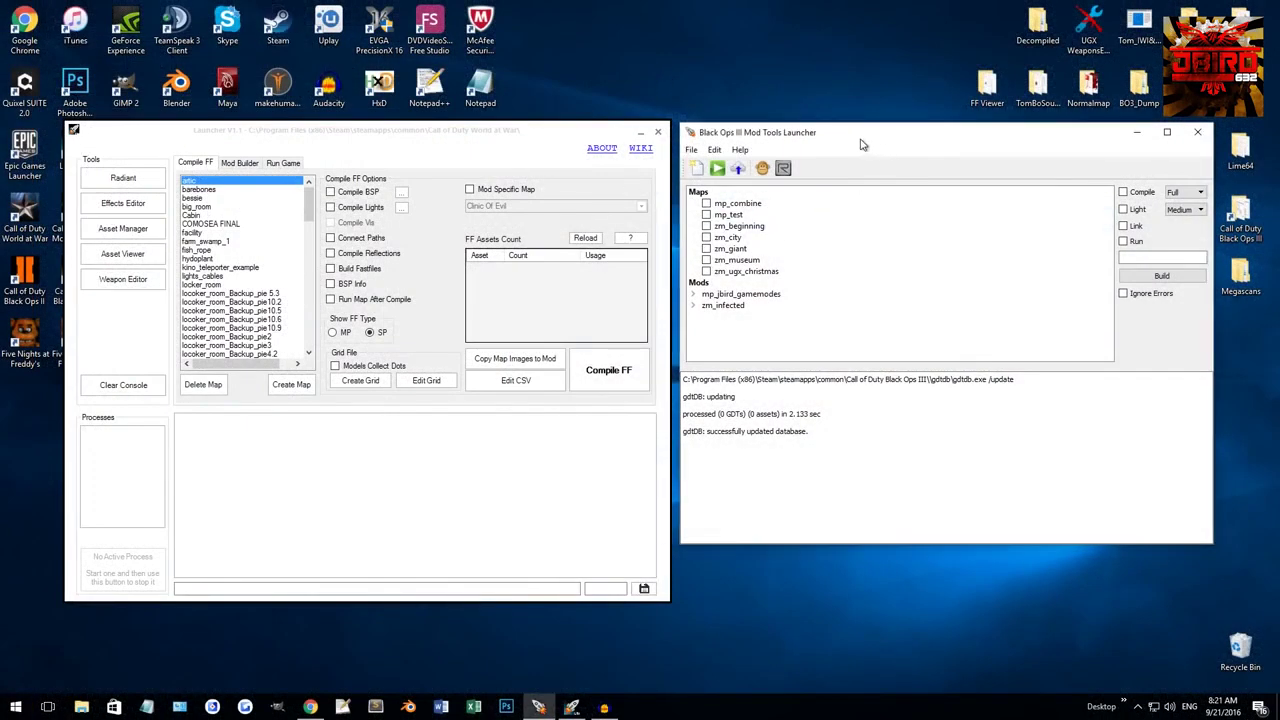
Review the Mod Builder and Run Game options of the World at War launcher, and return to its Compile FF options.
click(460, 142)
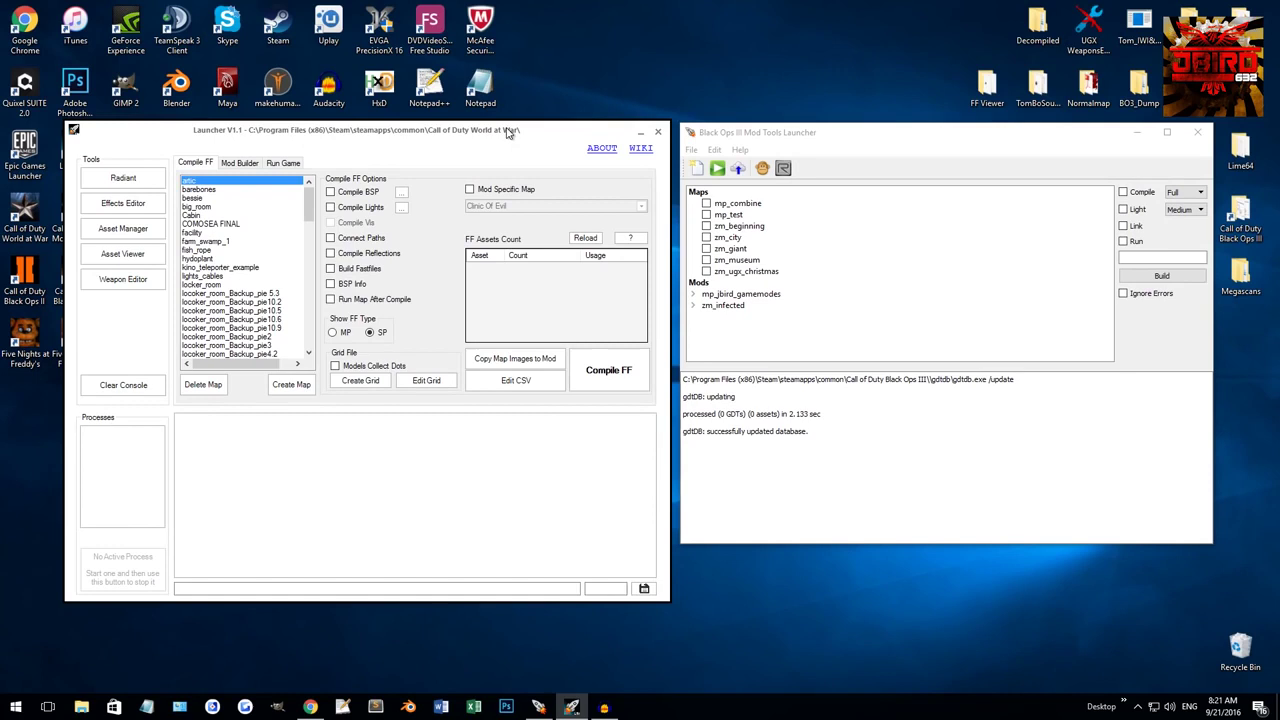
drag(309, 200, 300, 166)
click(242, 163)
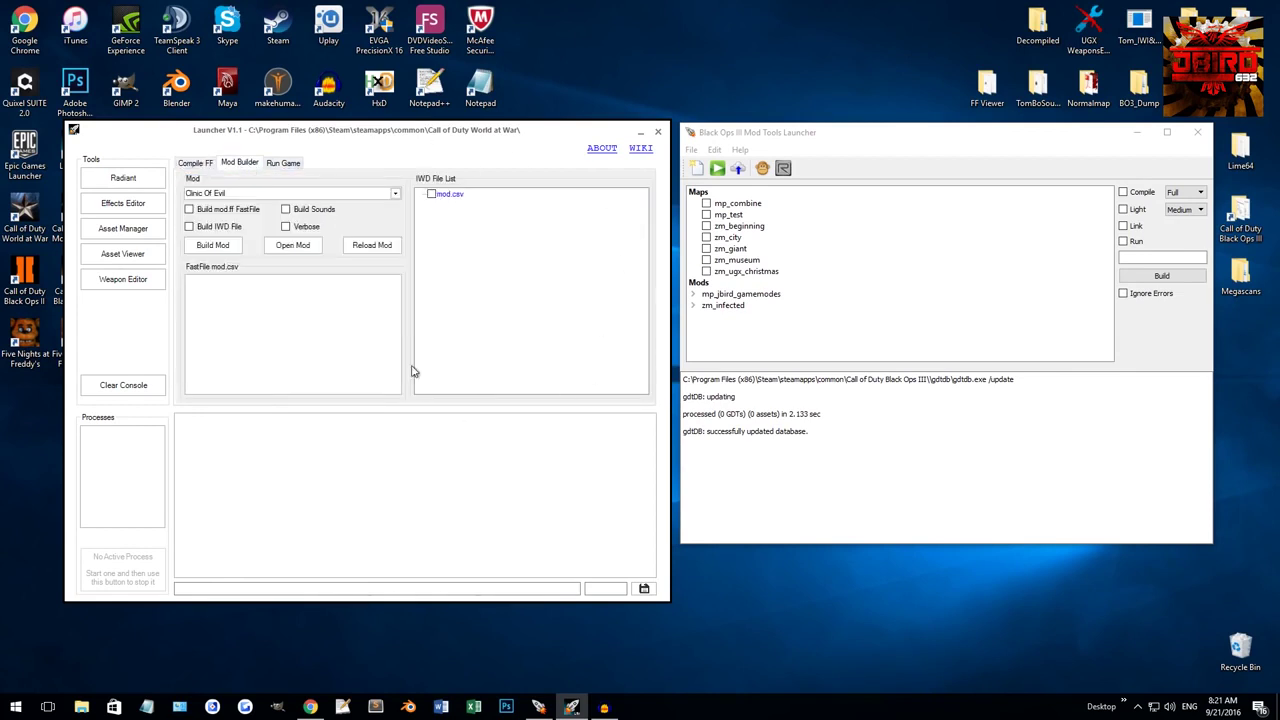
click(298, 164)
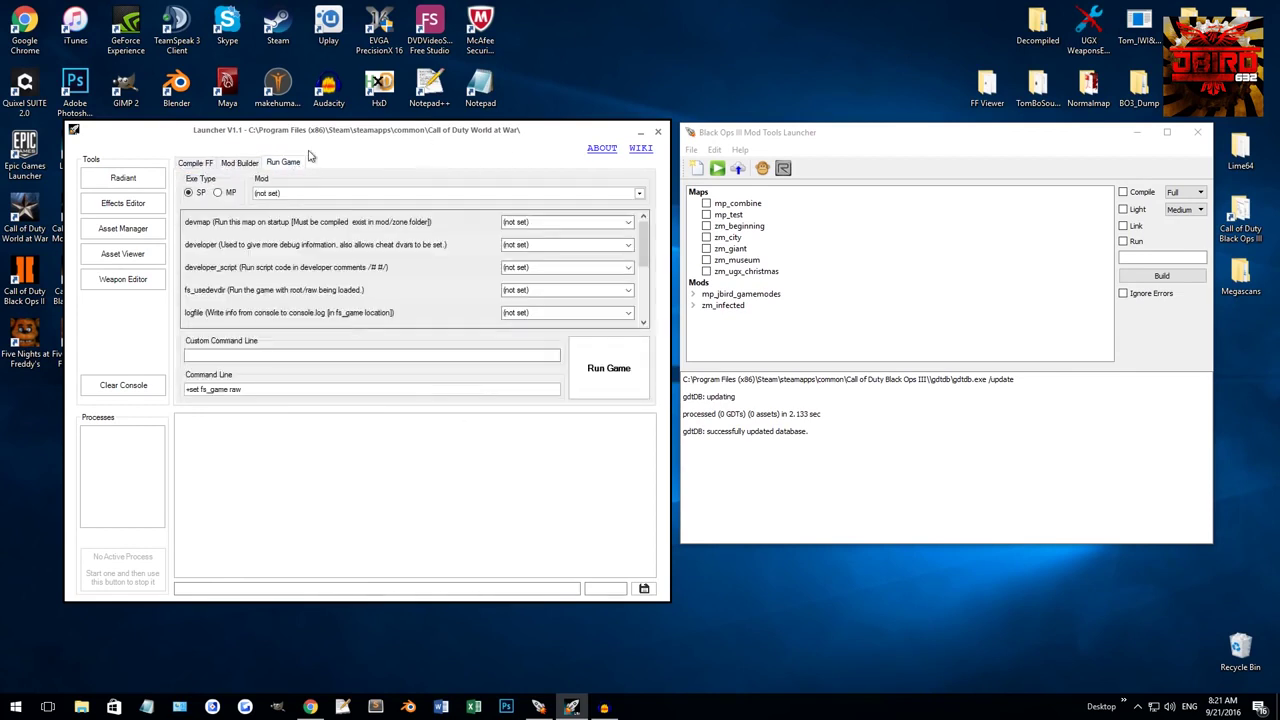
click(196, 162)
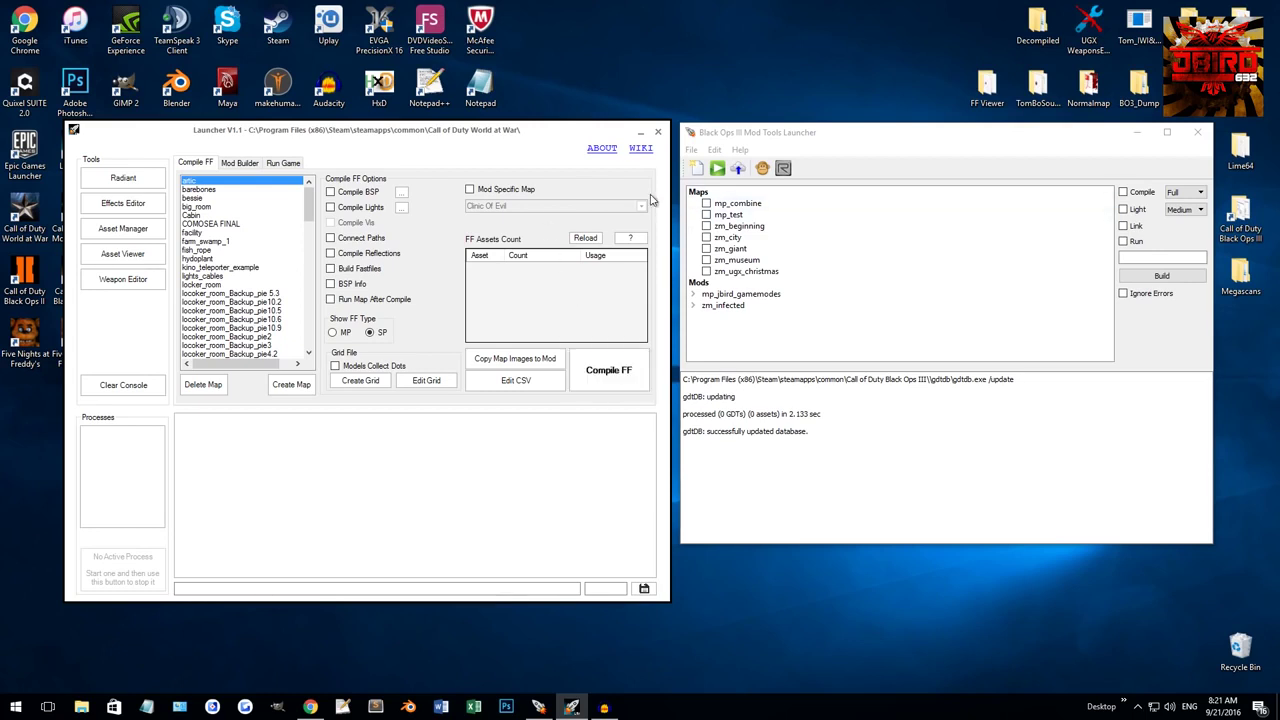
Compare the World at War launcher's map compiling options with its Mod Builder options.
click(816, 141)
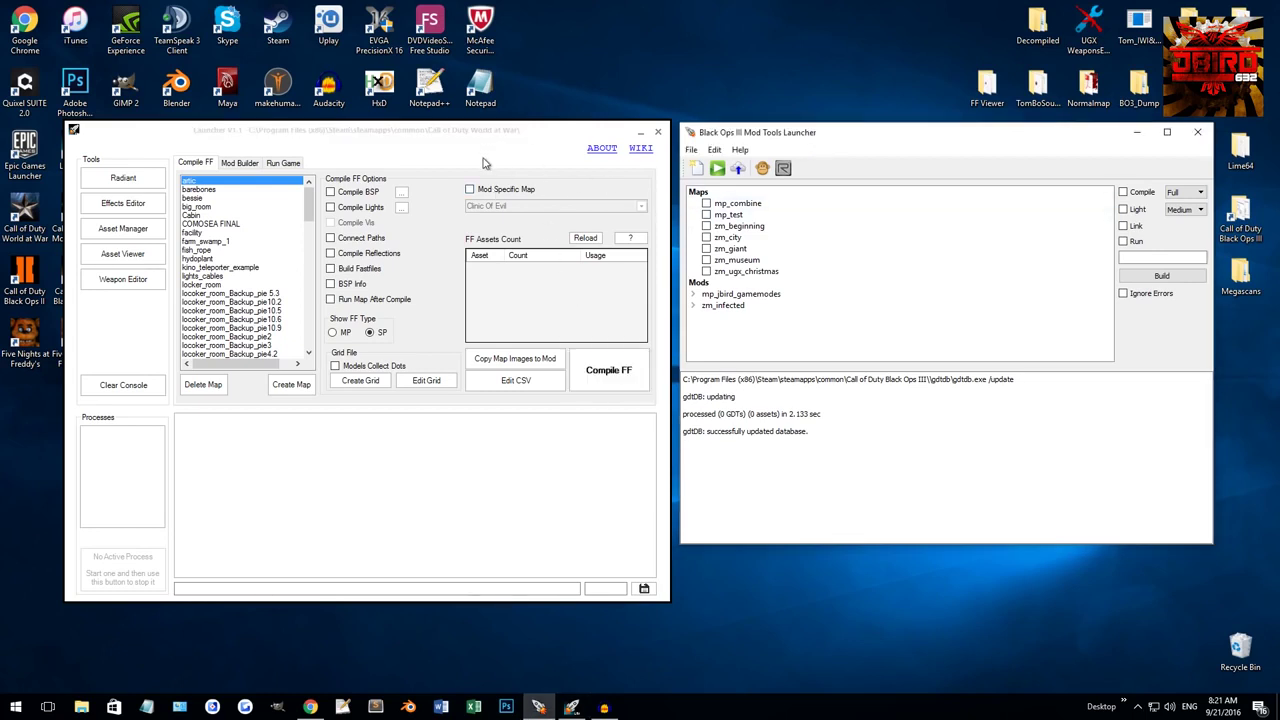
click(487, 164)
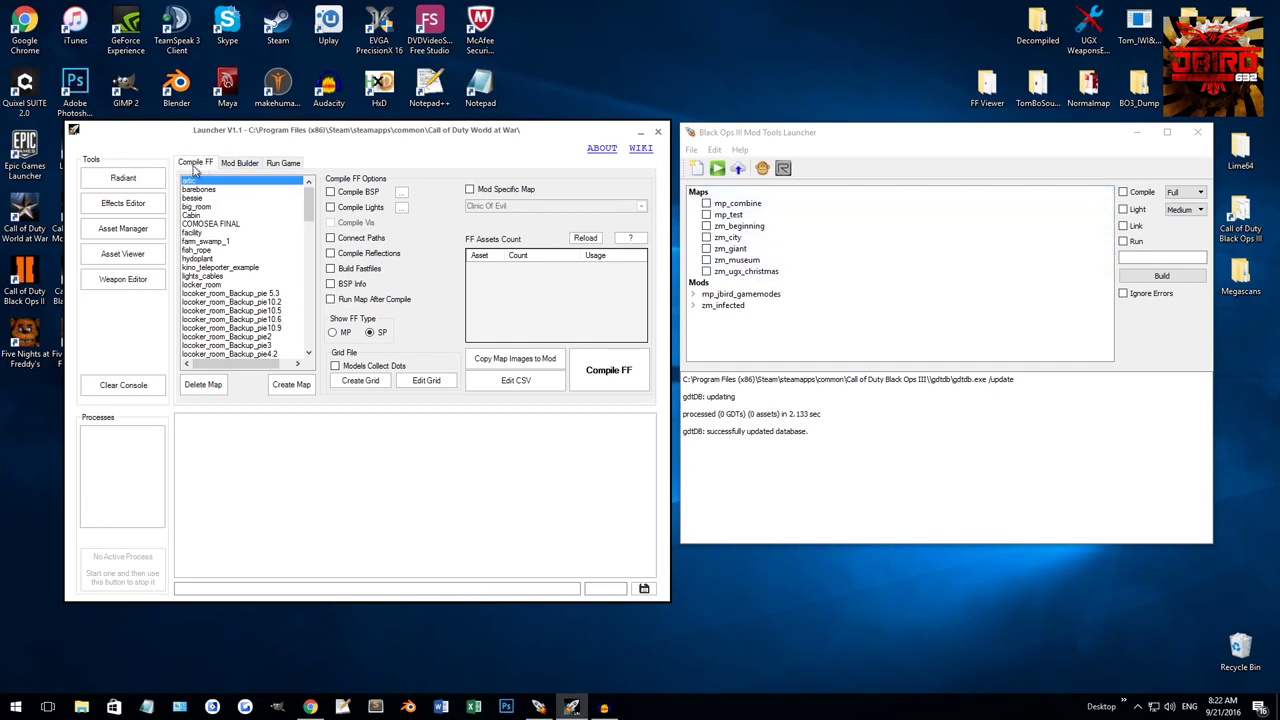
click(241, 163)
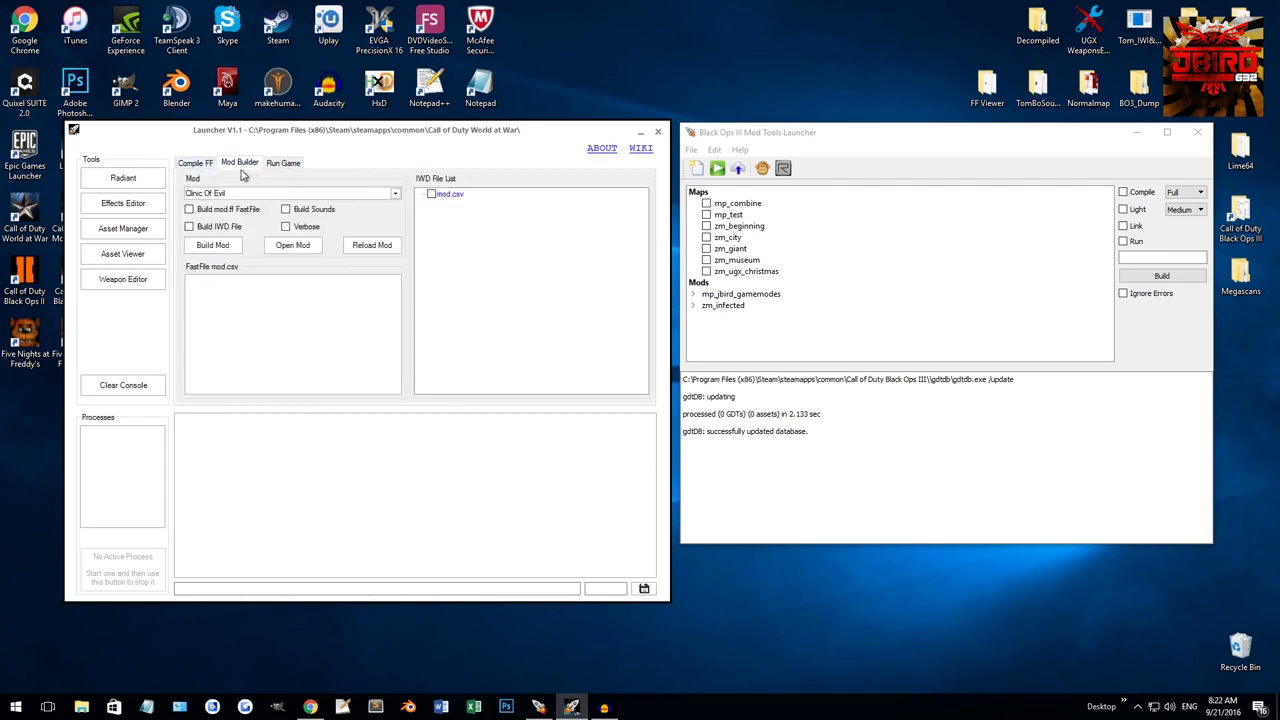
click(192, 166)
click(243, 166)
click(203, 165)
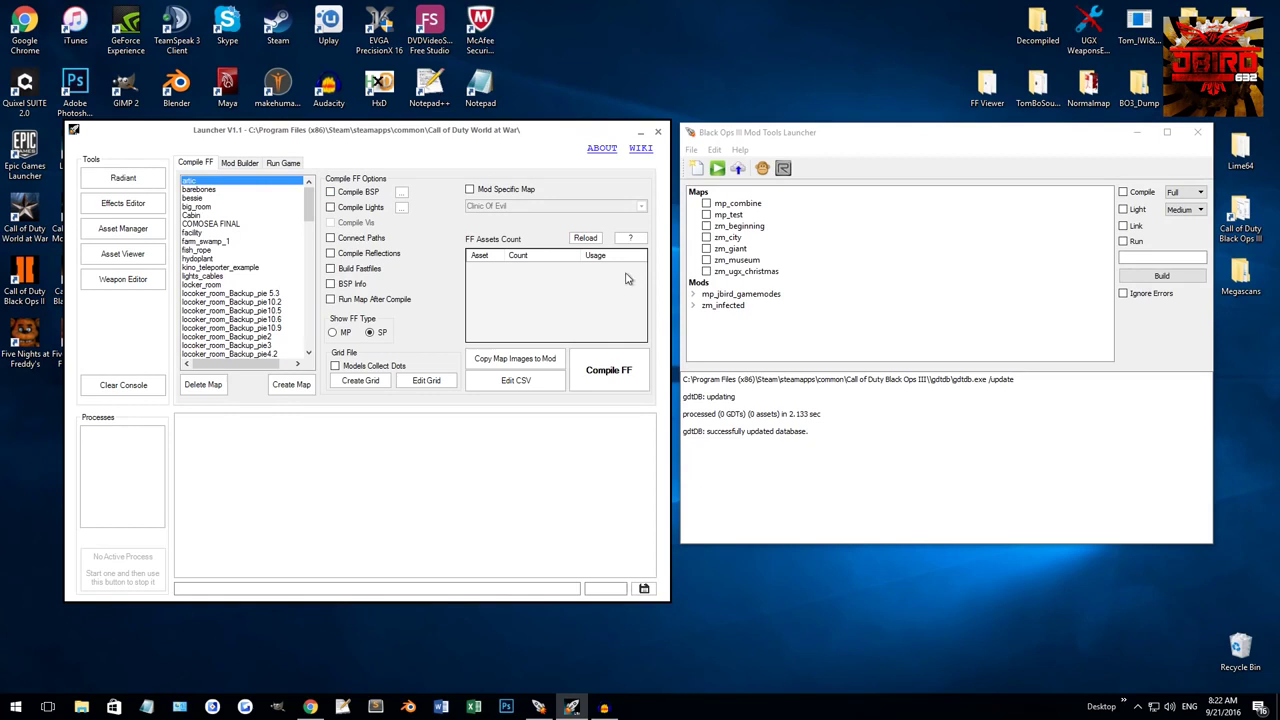
click(236, 166)
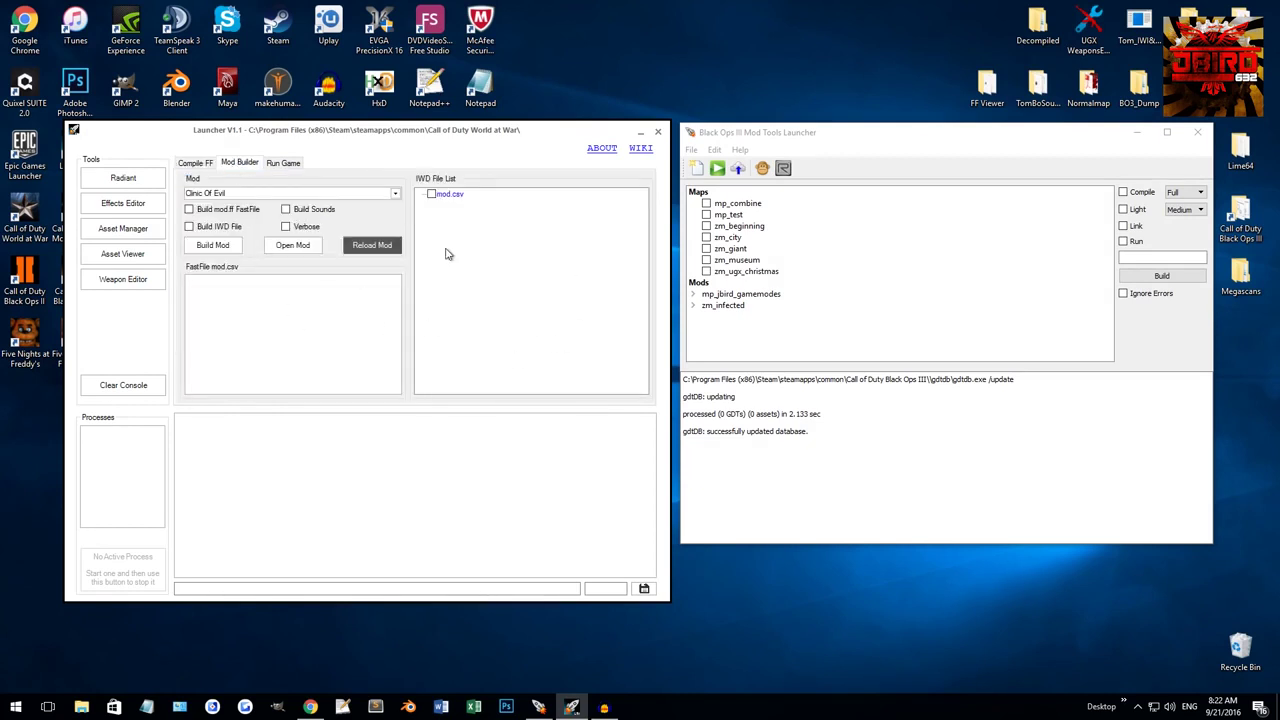
click(206, 165)
Switch to the Black Ops III Mod Tools Launcher and mark the zm_museum map for building.
click(896, 162)
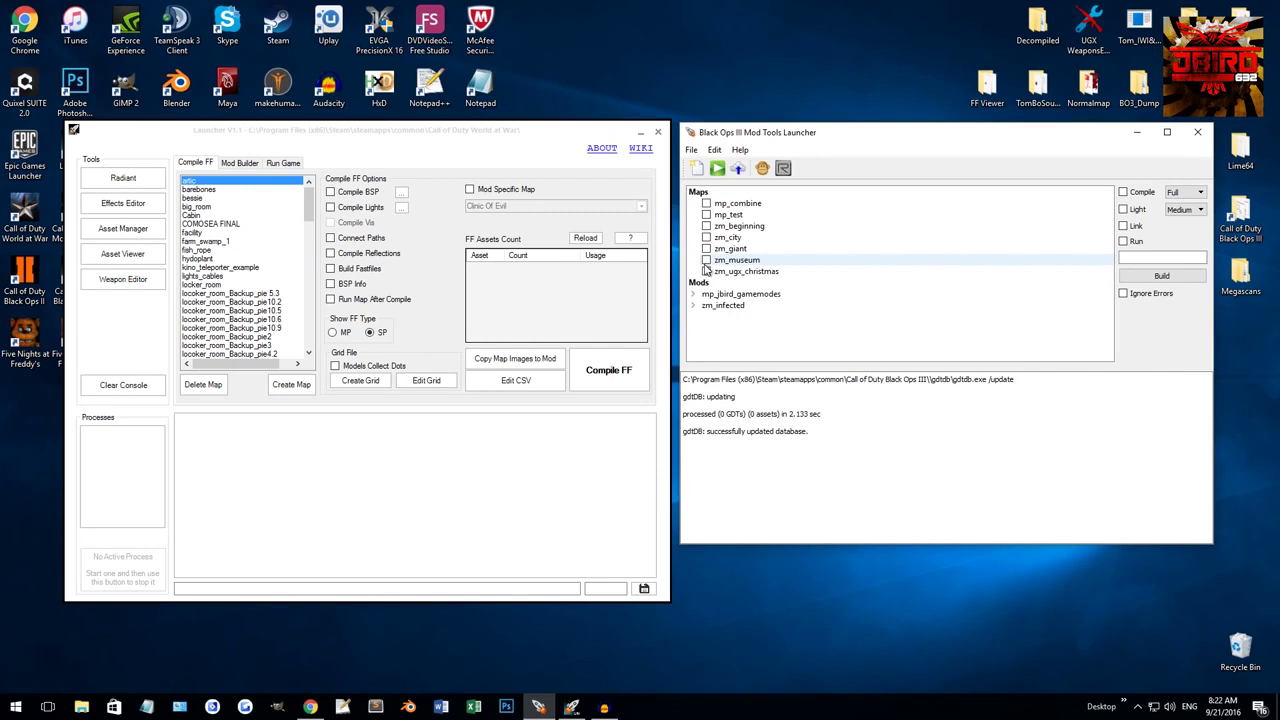
click(706, 262)
click(707, 261)
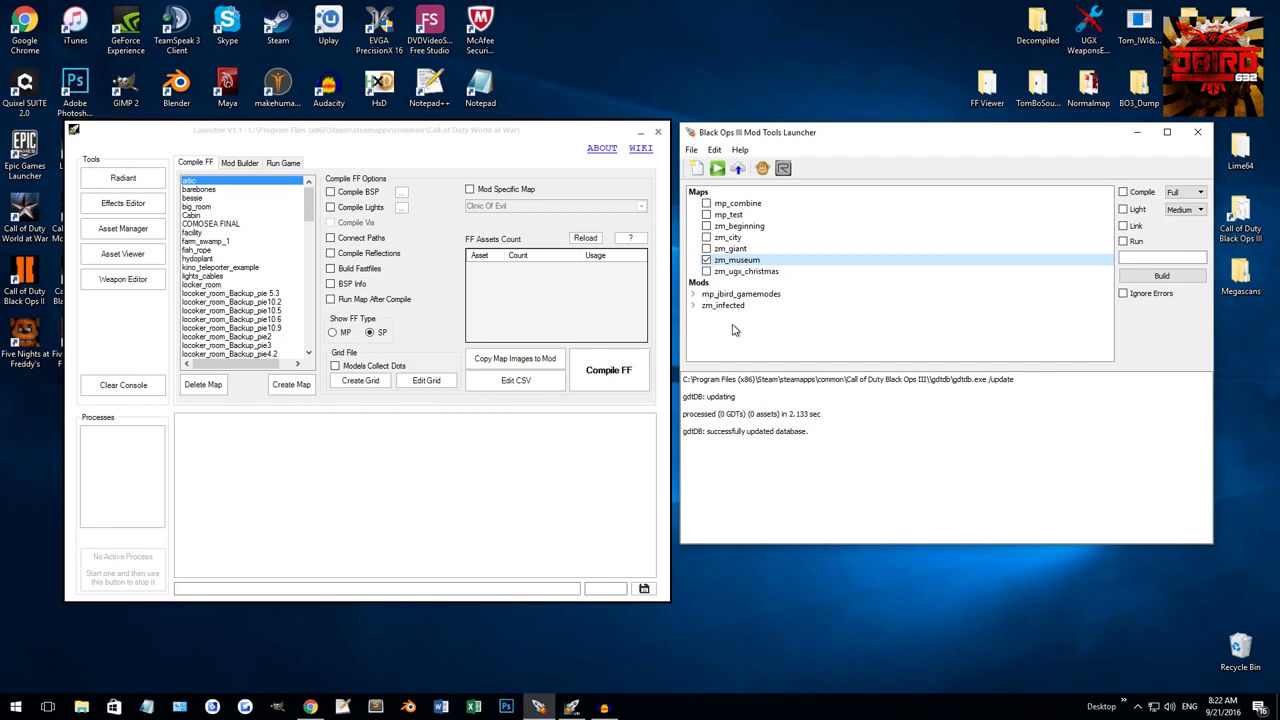
Enable Compile for the build, try the Ents mode and set it back to Full.
click(1146, 195)
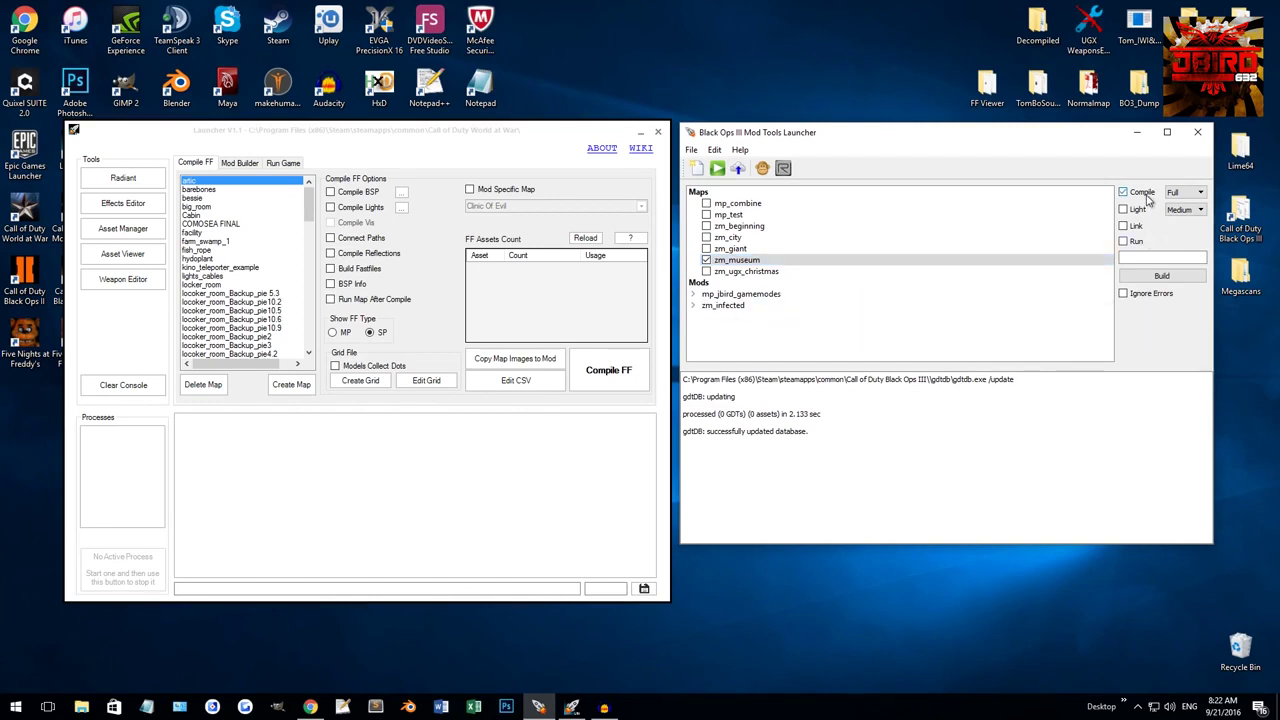
click(1178, 194)
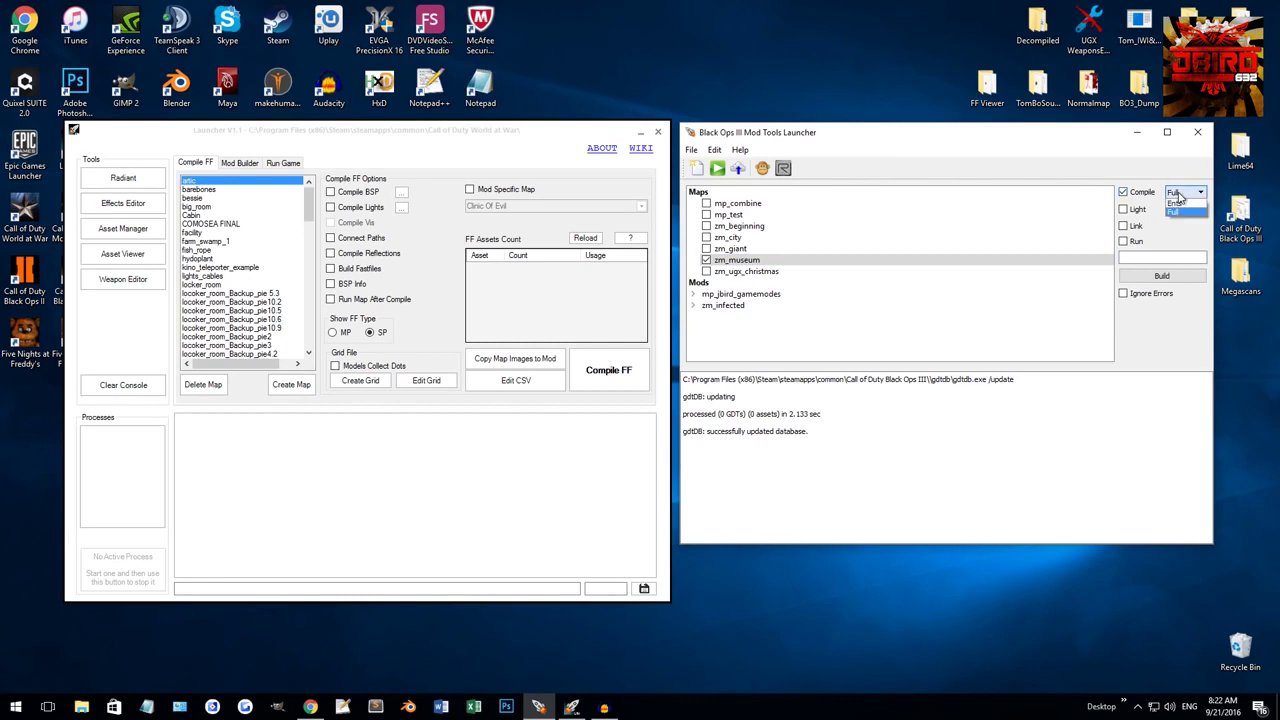
click(1177, 203)
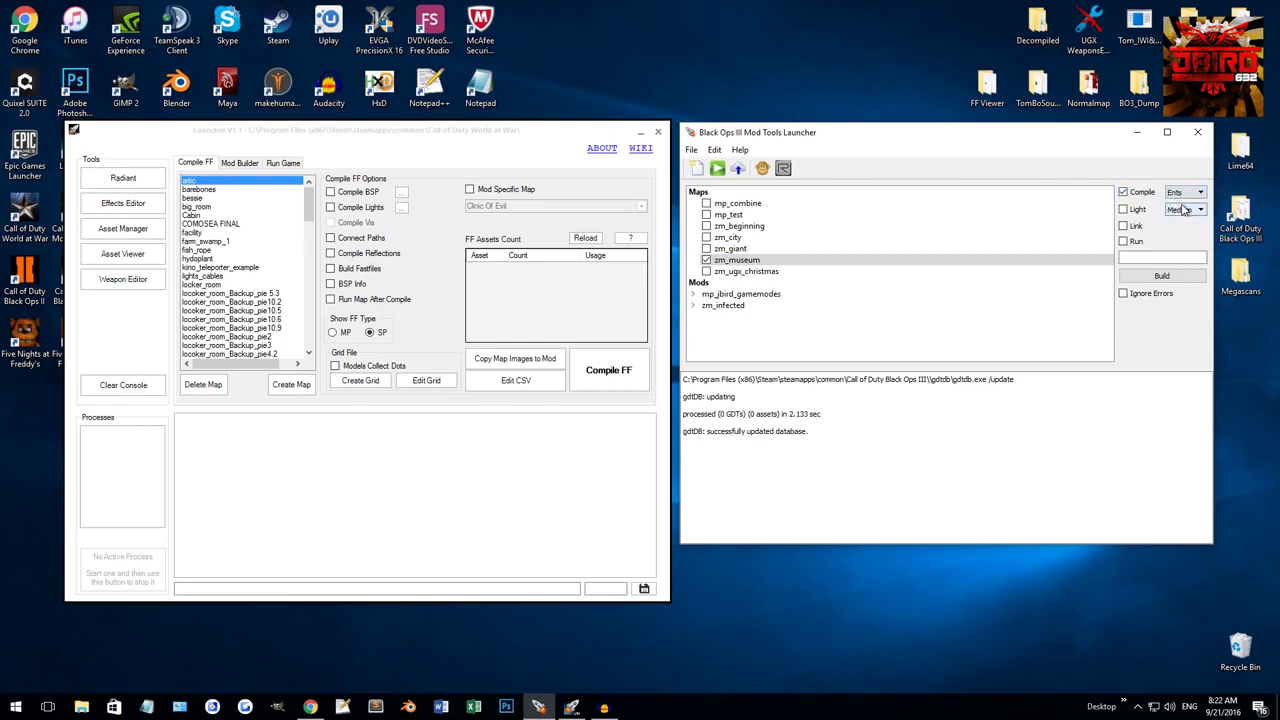
click(1183, 192)
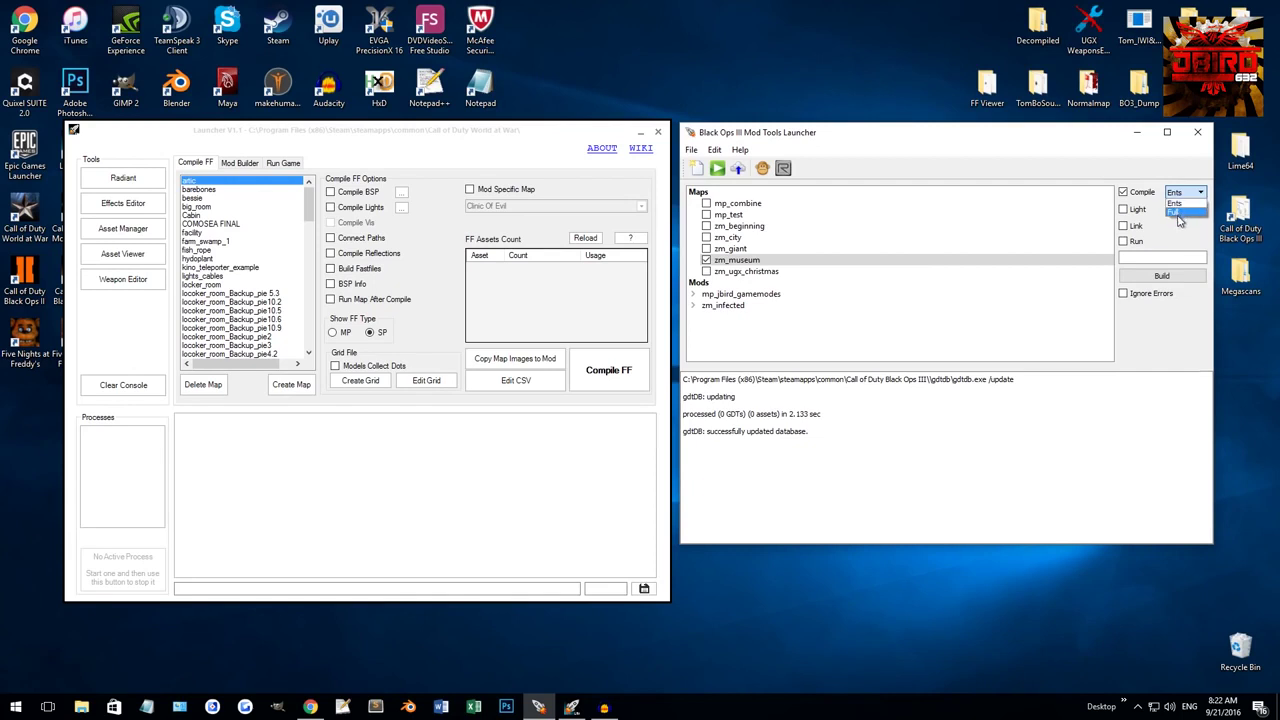
click(1182, 213)
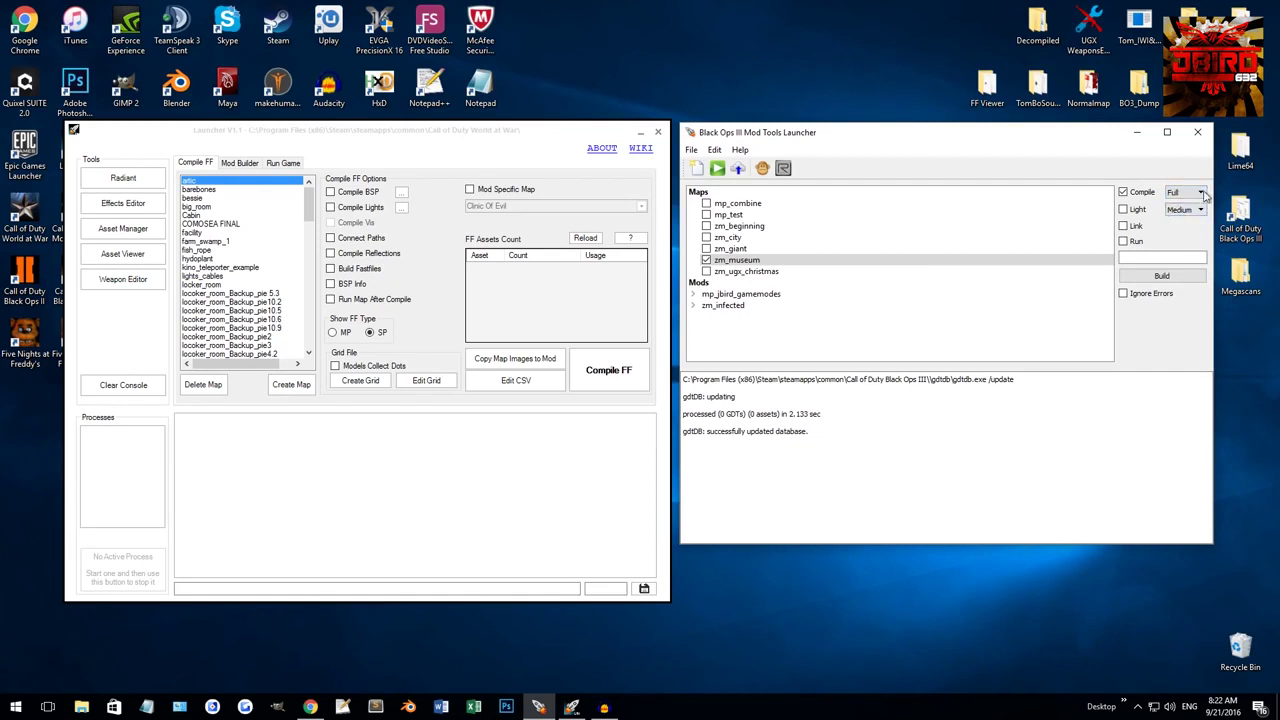
Enable Light for the build, try the Low quality and set it back to Medium.
click(1137, 212)
click(1186, 210)
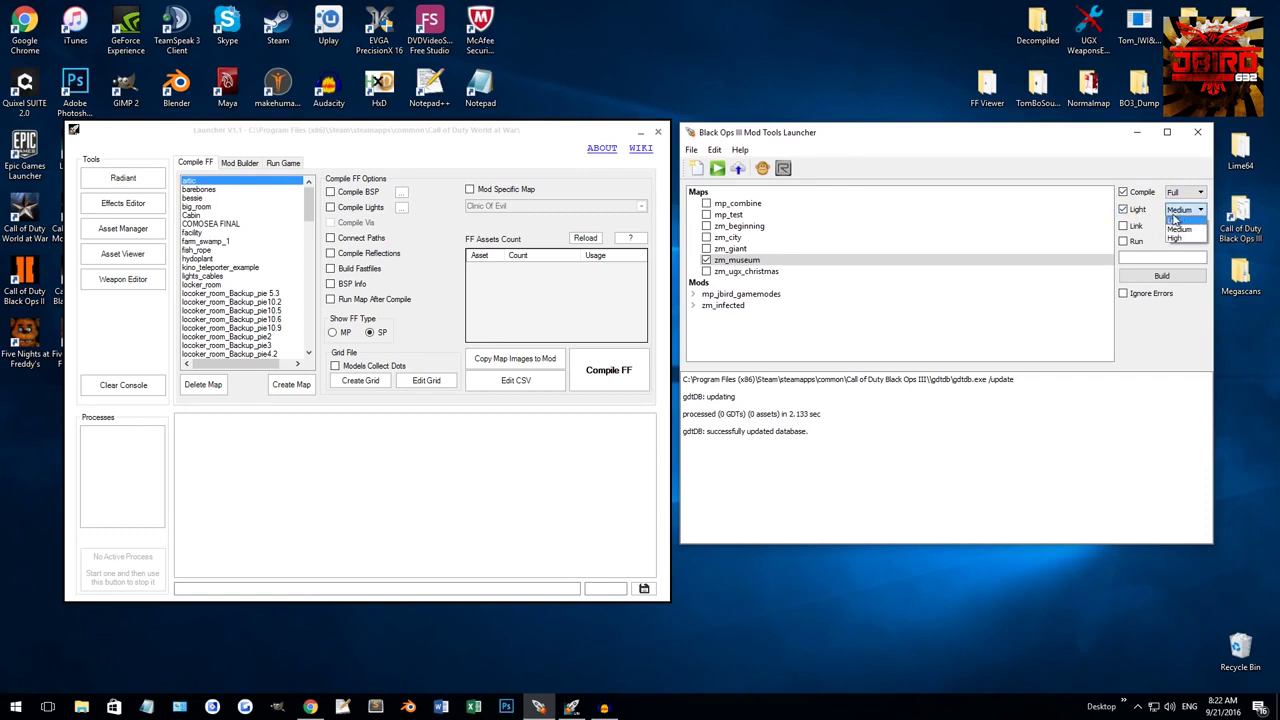
click(1176, 221)
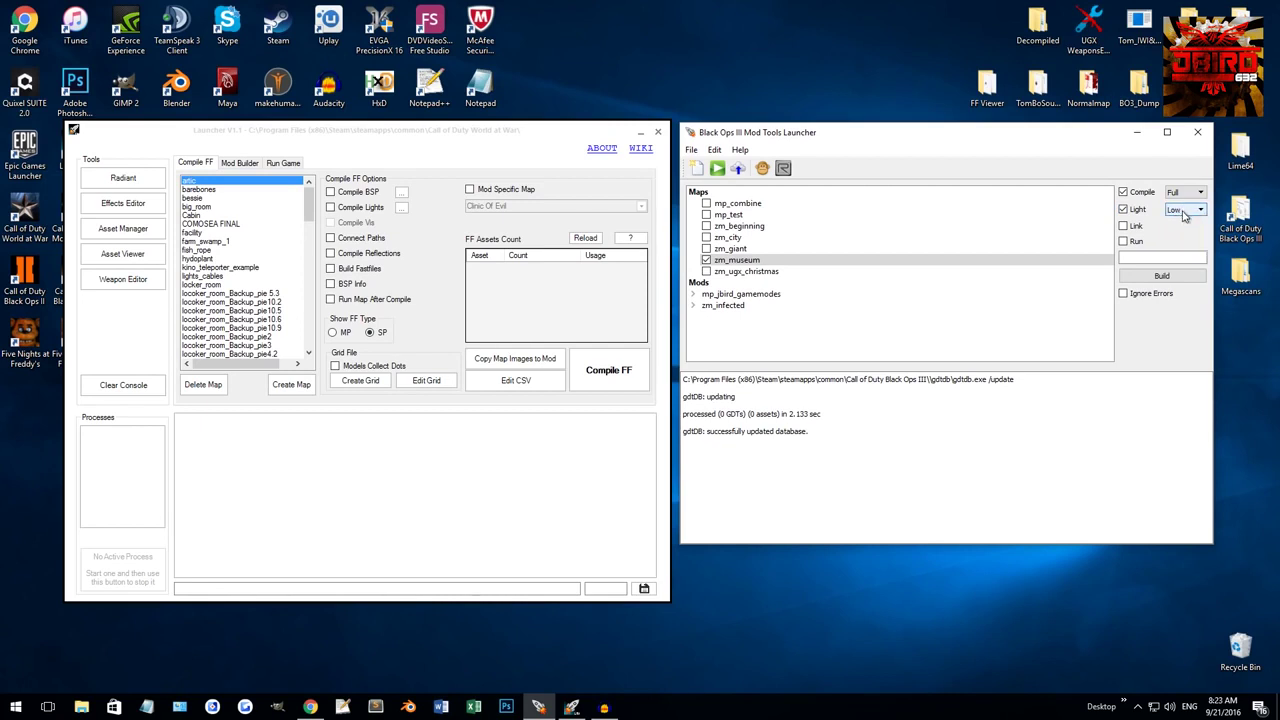
click(1185, 214)
click(1182, 229)
click(1182, 212)
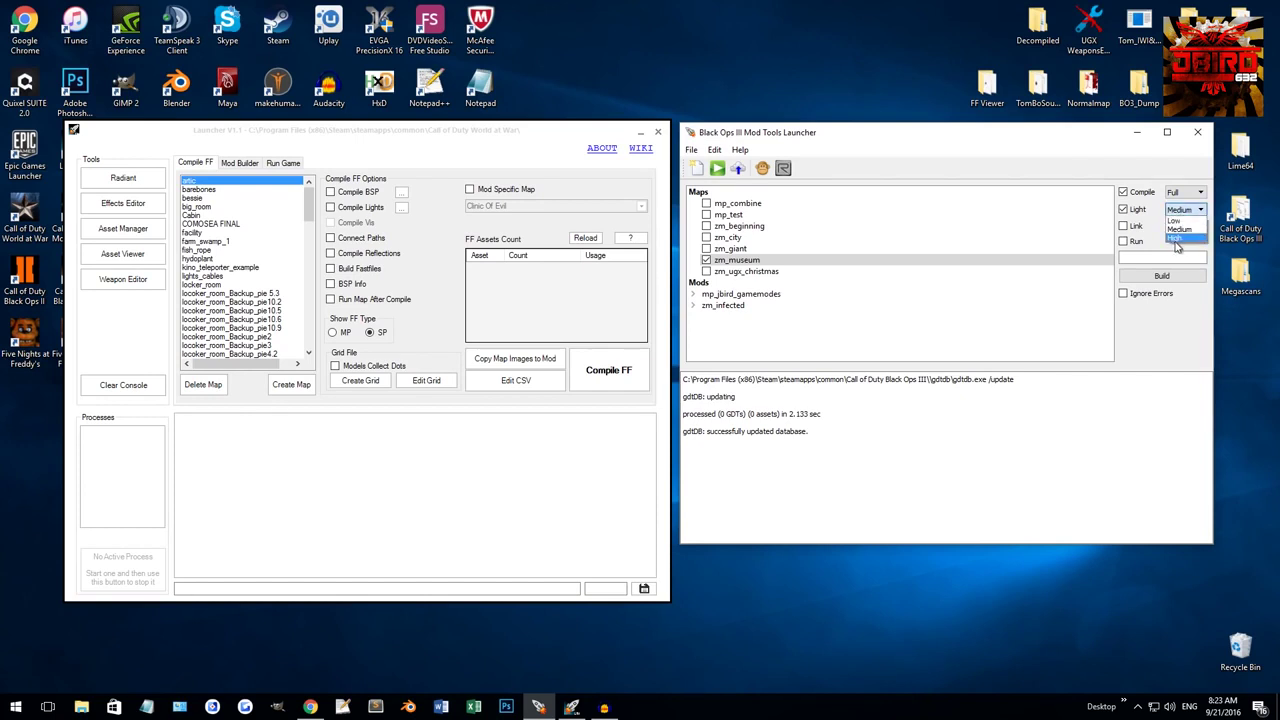
click(1163, 238)
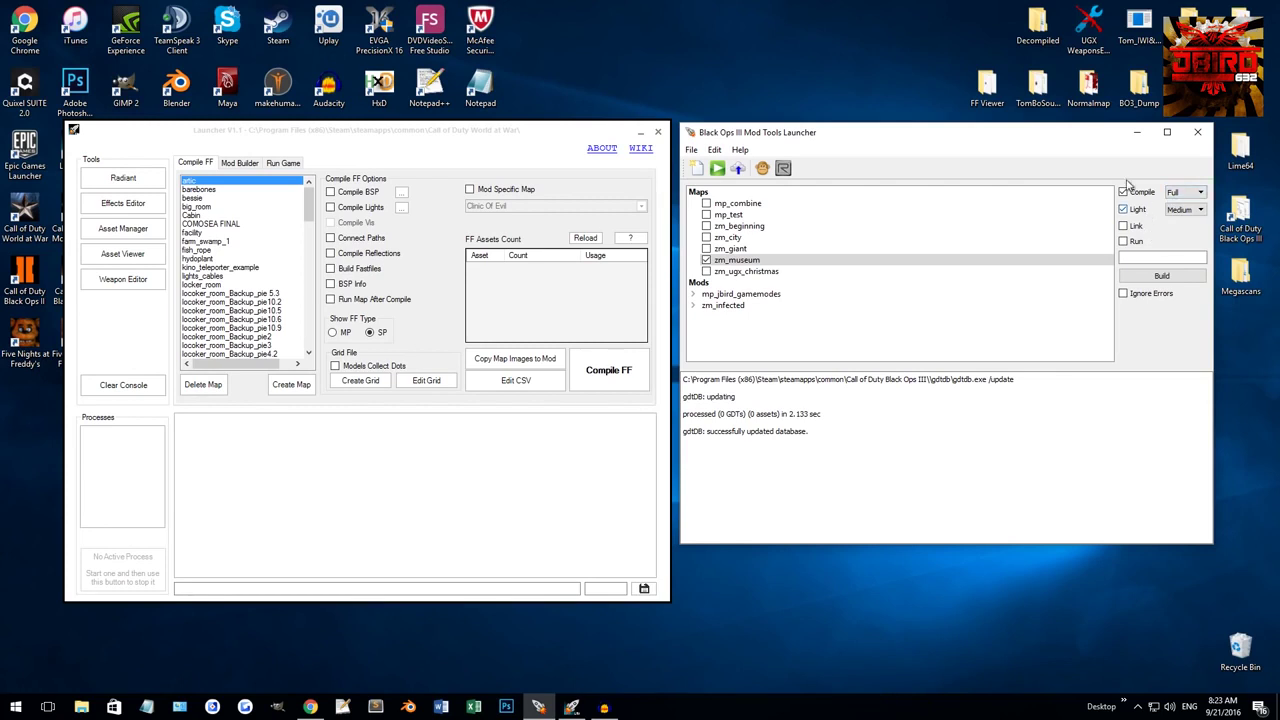
Turn Compile and Light off, try Link on its own, and re-enable Compile and Light without Link.
click(1140, 195)
click(1135, 212)
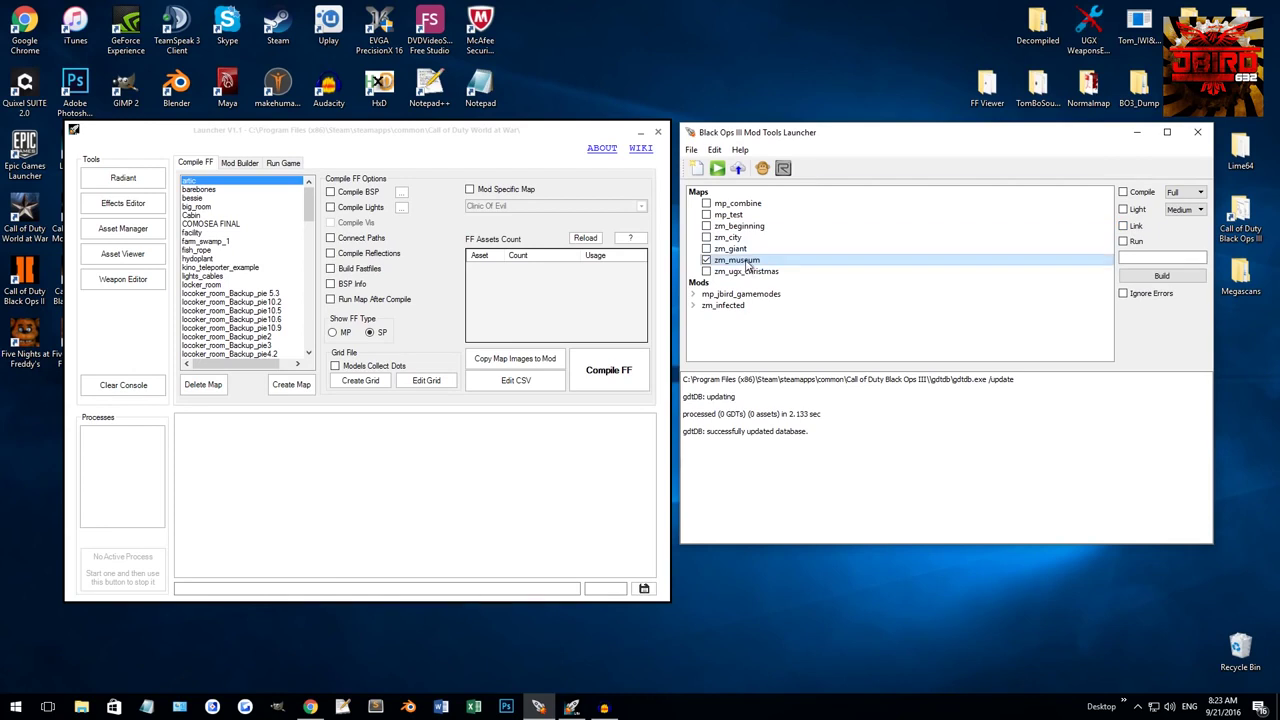
click(1137, 227)
click(1138, 228)
click(1137, 198)
click(1134, 214)
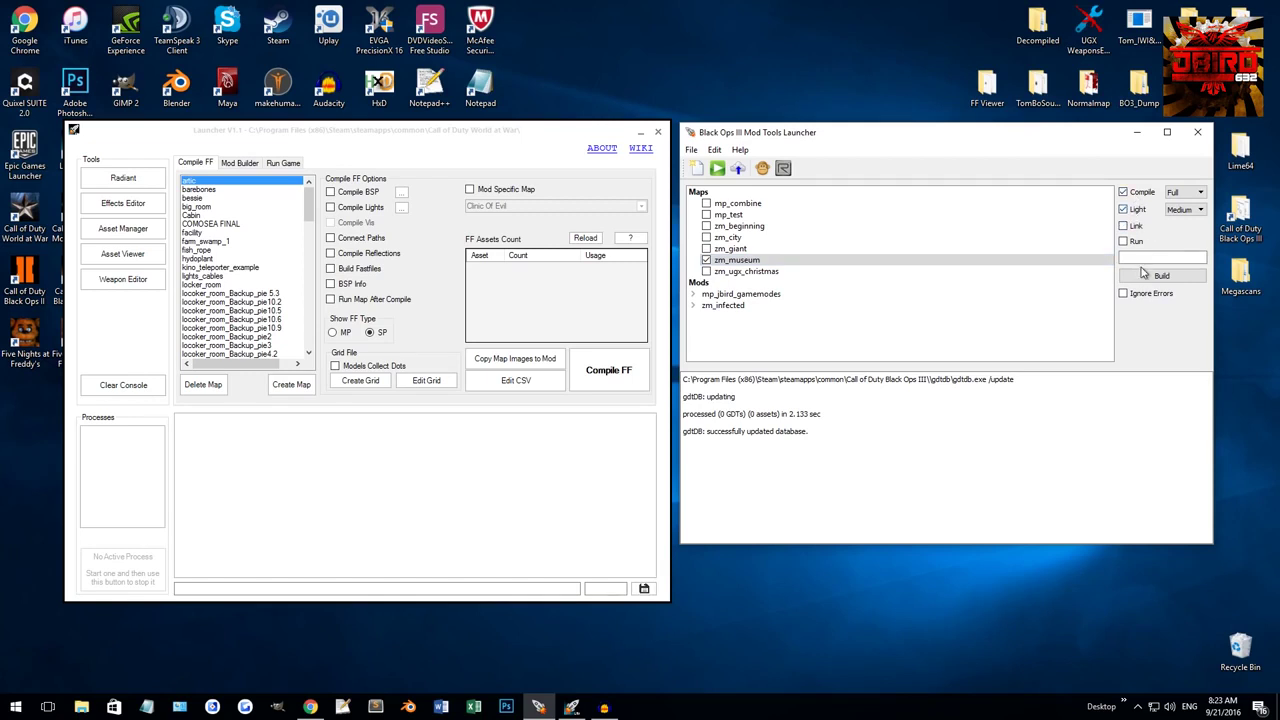
Limit the build to Link only by enabling it and disabling Compile and Light.
click(1135, 228)
click(1140, 196)
click(1137, 210)
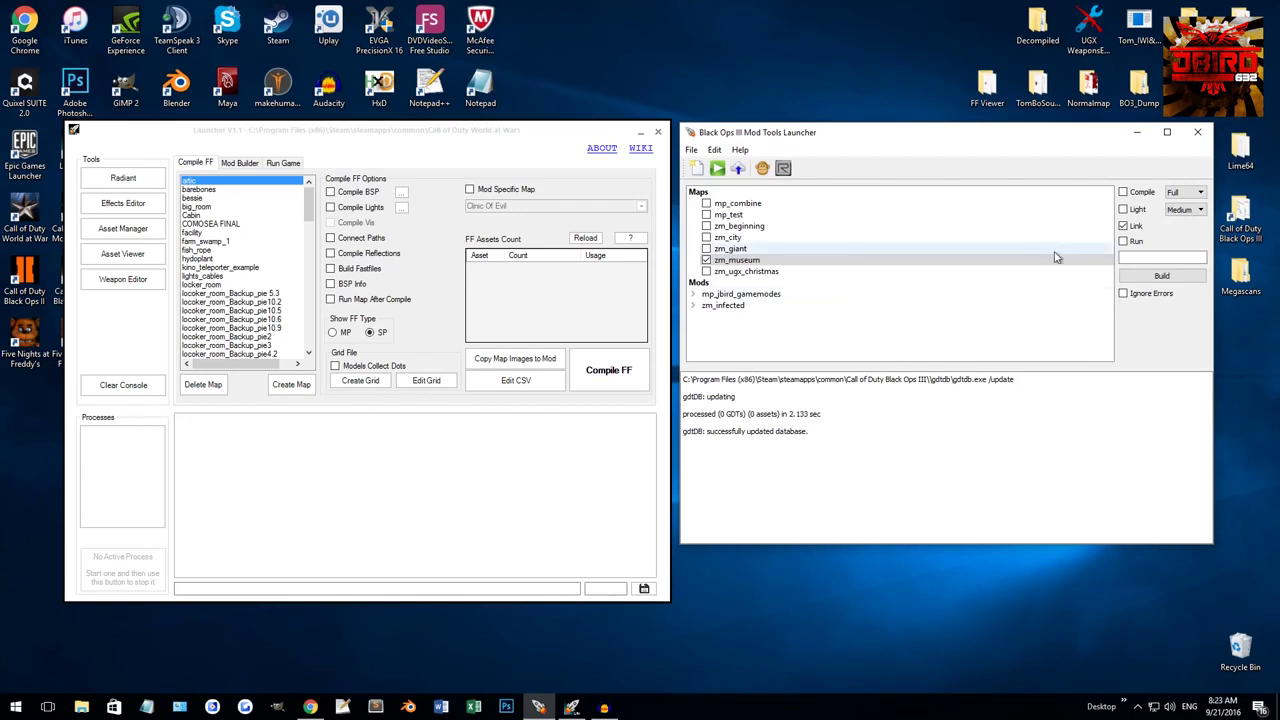
Disable Link, enable Run and enter +devmap zm_museum as the launch argument.
click(1127, 228)
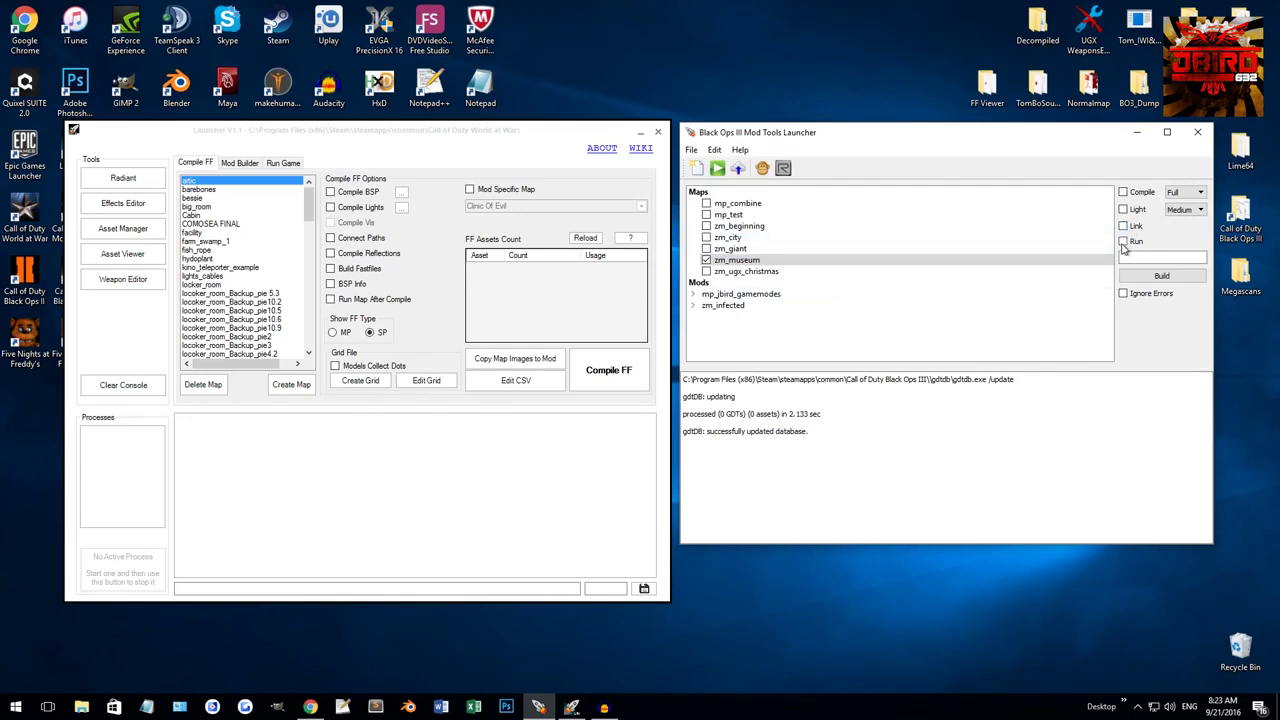
click(1130, 259)
key(BackSpace)
key(BackSpace)
key(BackSpace)
key(BackSpace)
key(BackSpace)
key(BackSpace)
key(BackSpace)
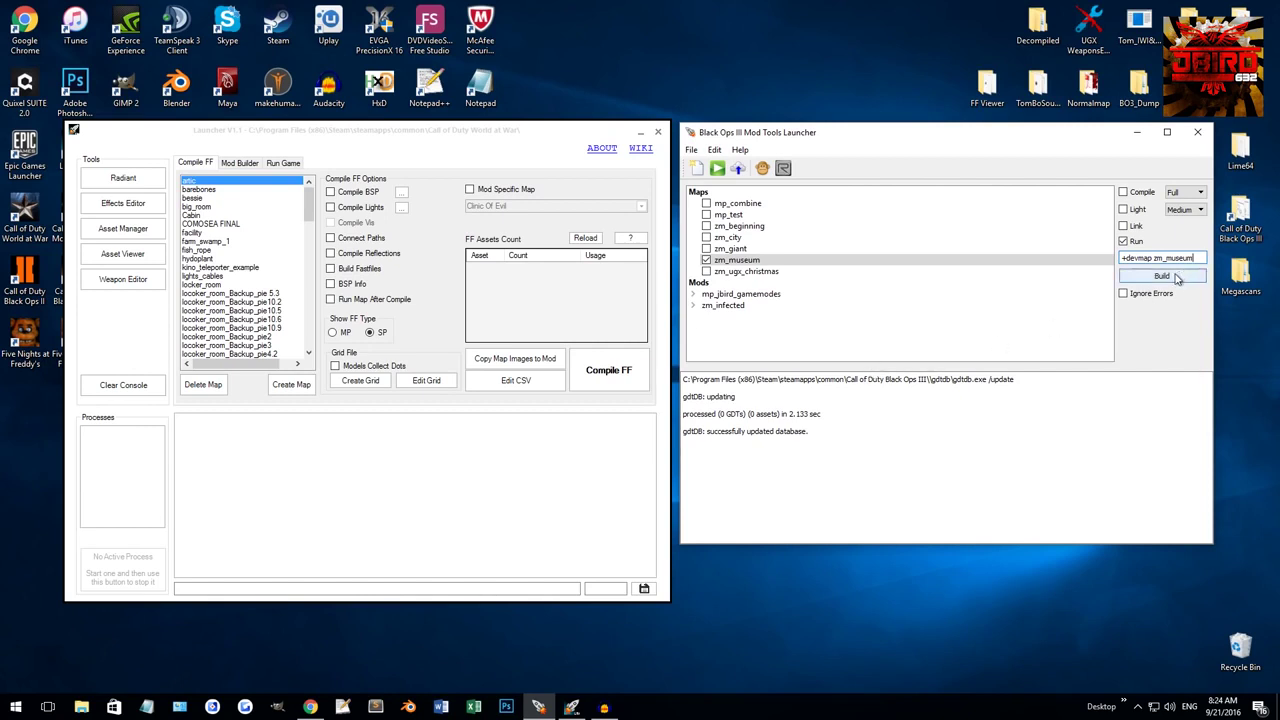
Change the launch argument to +devmap mp_test and mark the mp_test map instead of zm_museum.
drag(1195, 258, 1122, 258)
key(BackSpace)
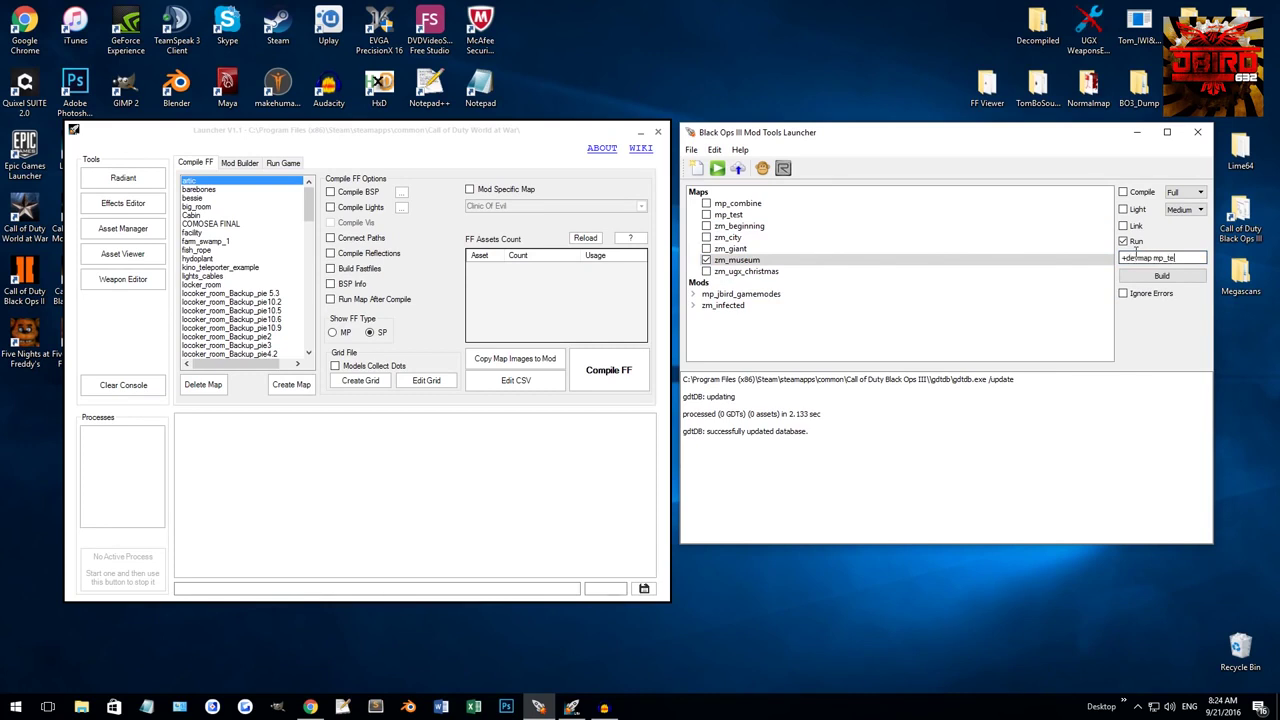
click(706, 214)
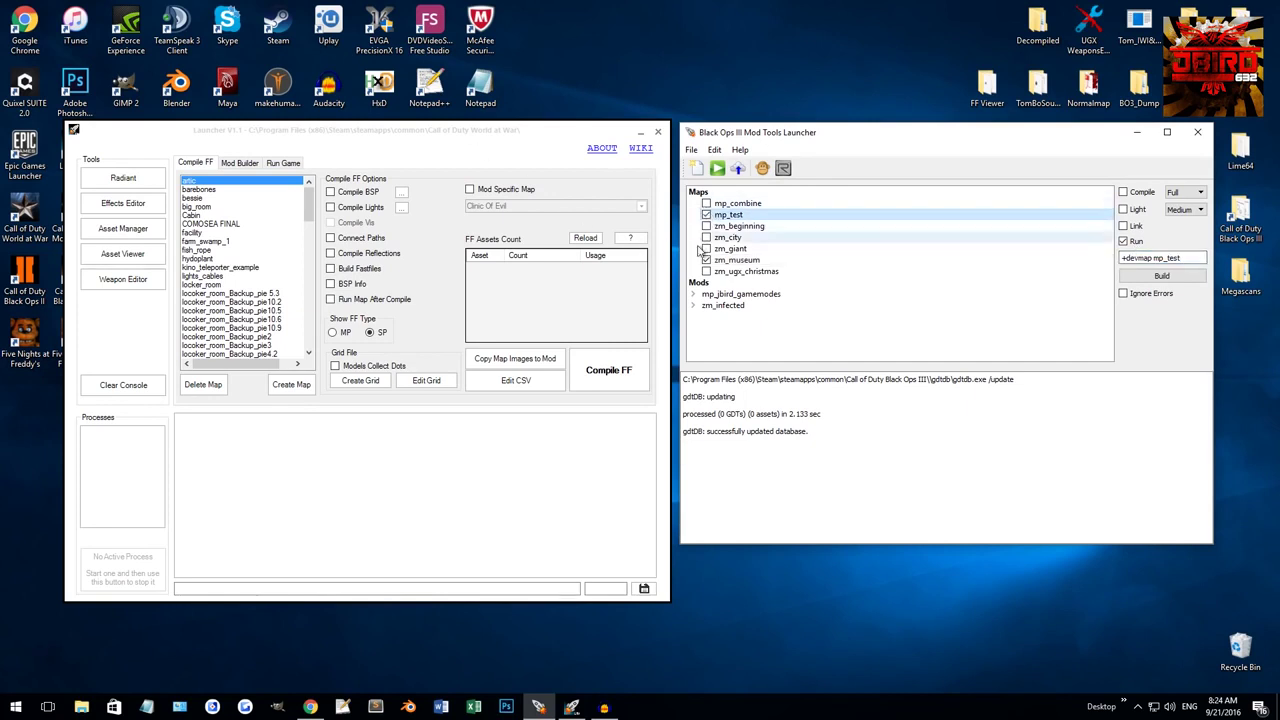
click(706, 260)
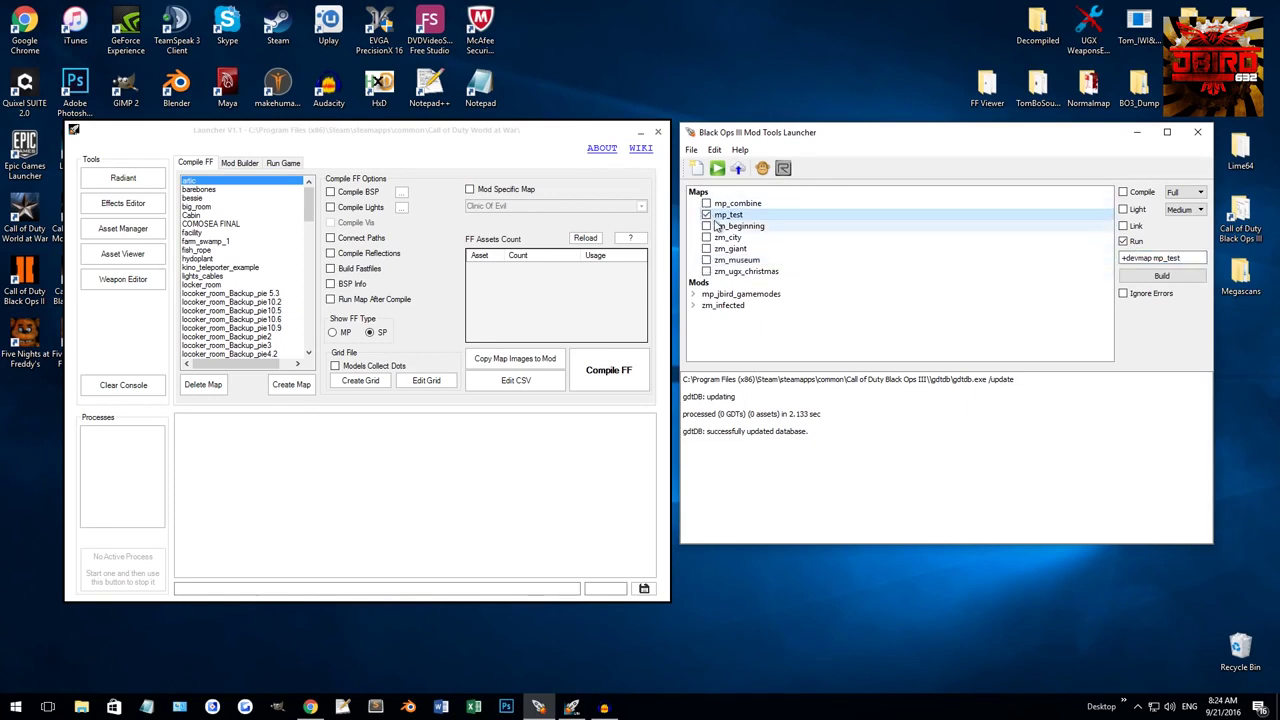
Reset the run setup by clearing the launch argument, disabling Run and unmarking mp_test.
click(1189, 259)
drag(1189, 259, 1155, 261)
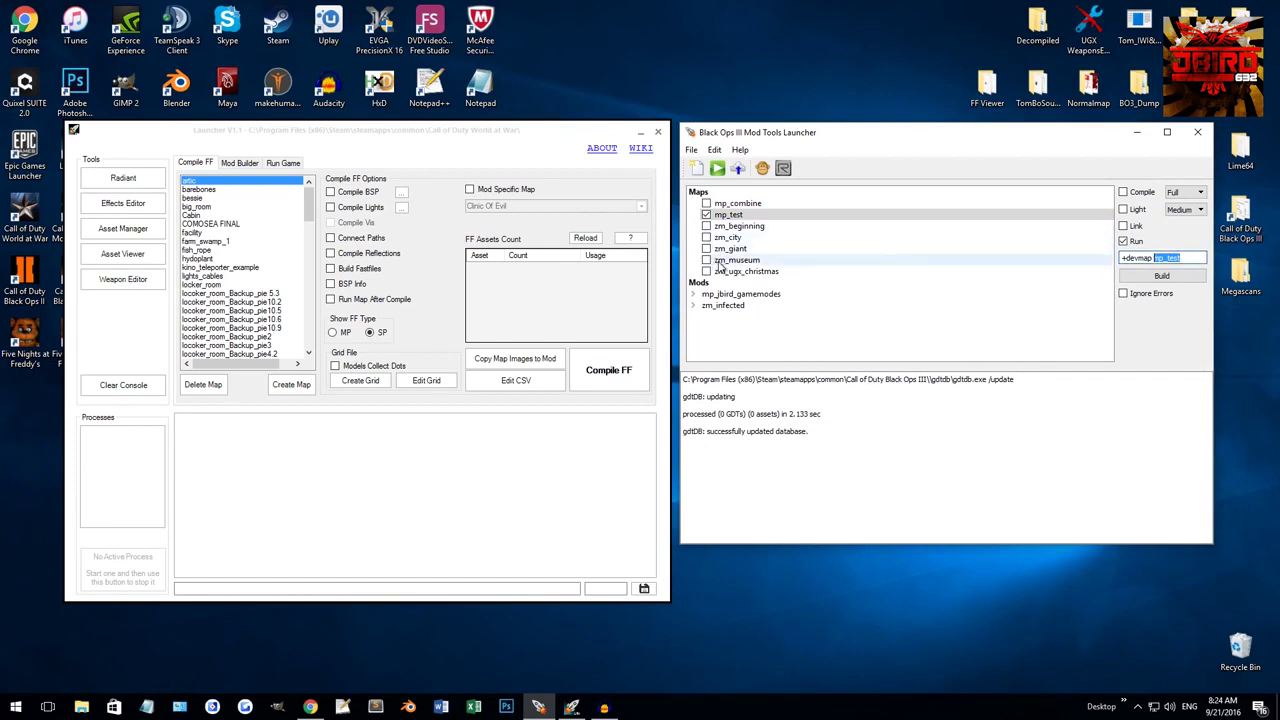
drag(1205, 259, 1120, 259)
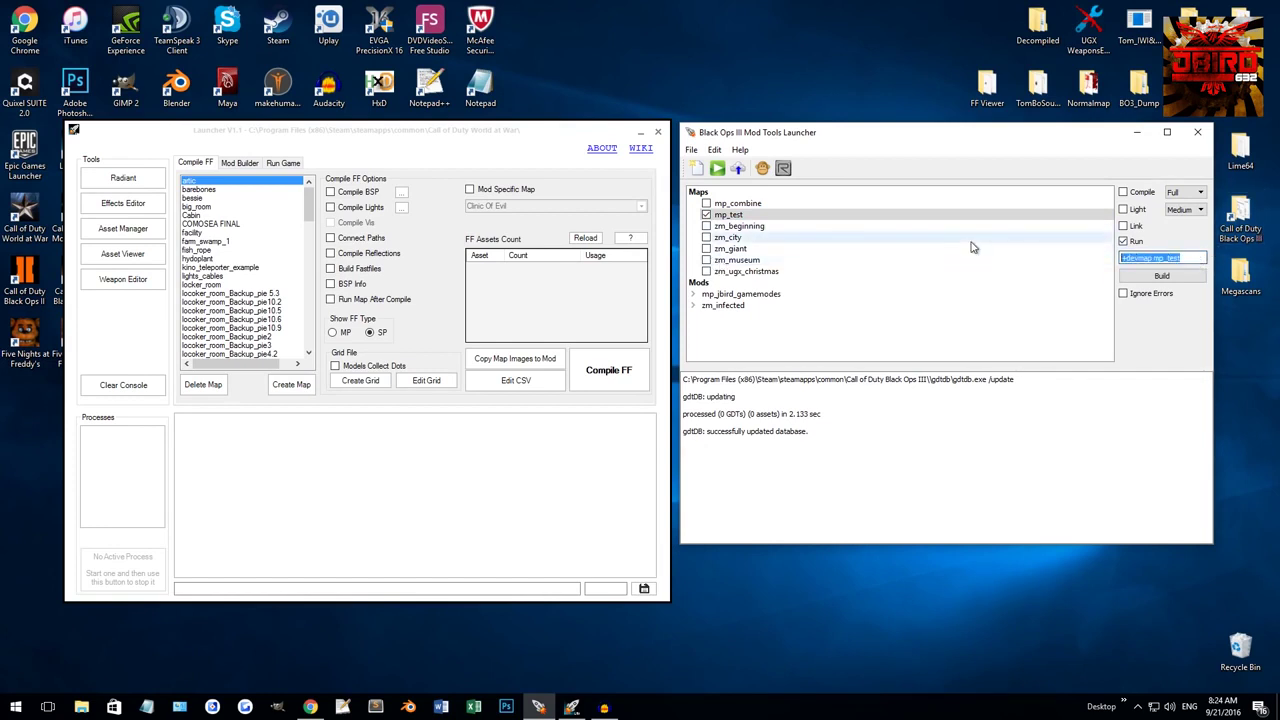
key(BackSpace)
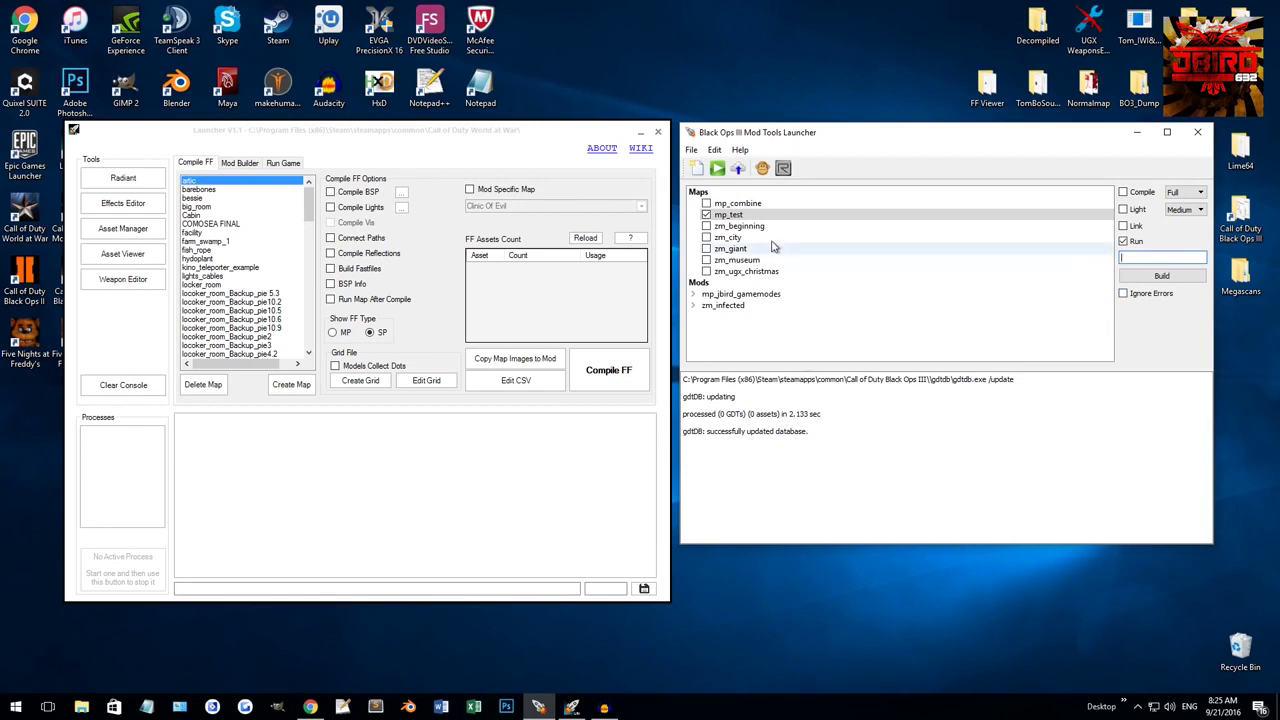
click(1123, 242)
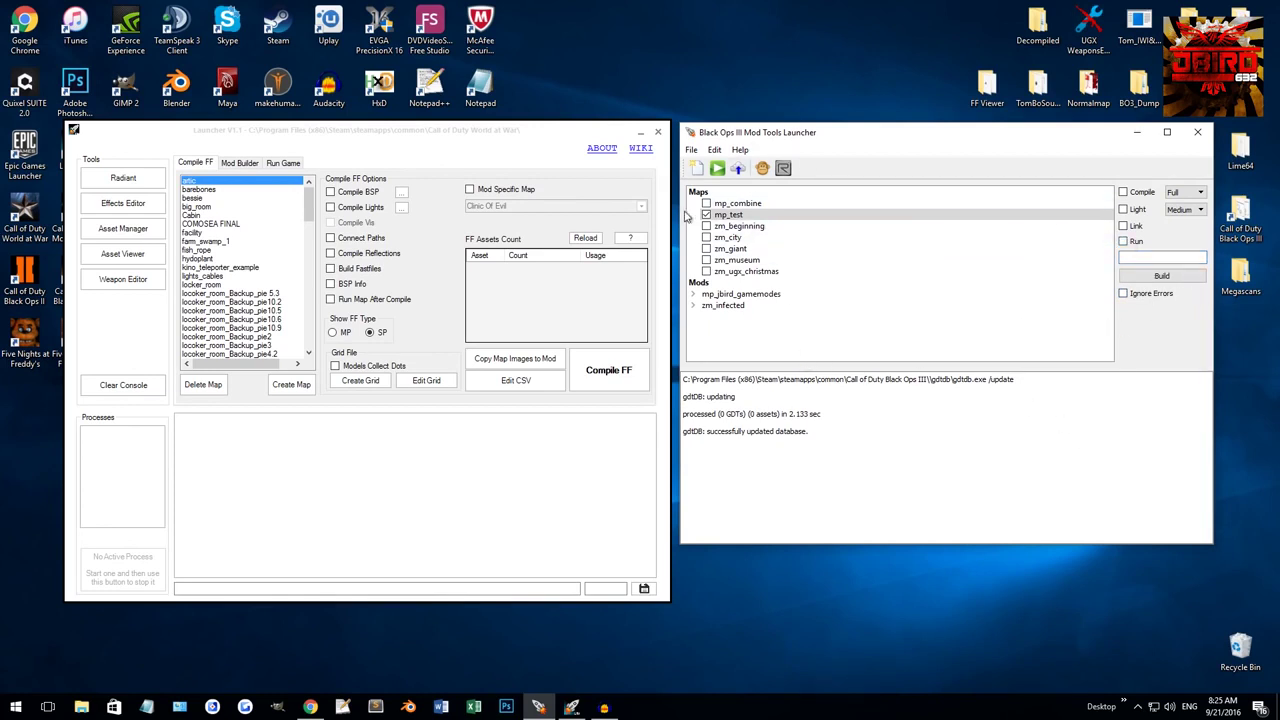
click(706, 215)
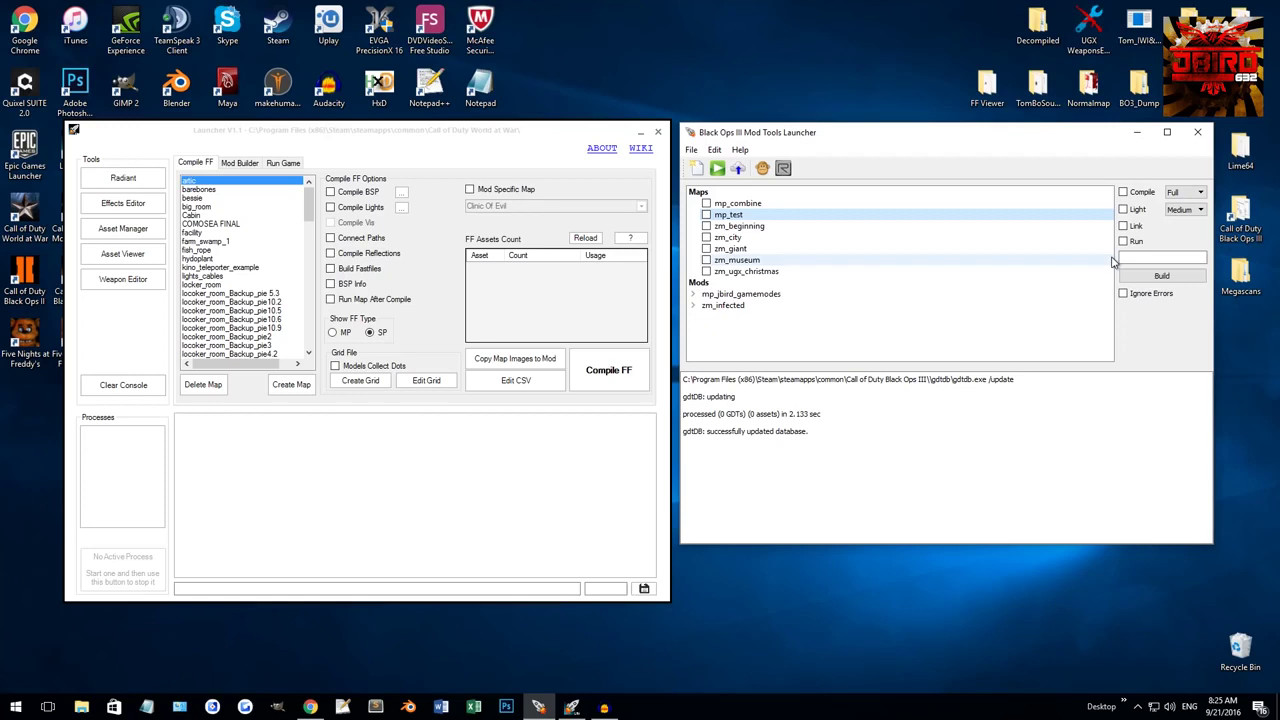
Mark the zm_beginning and zm_city maps for building together.
click(708, 248)
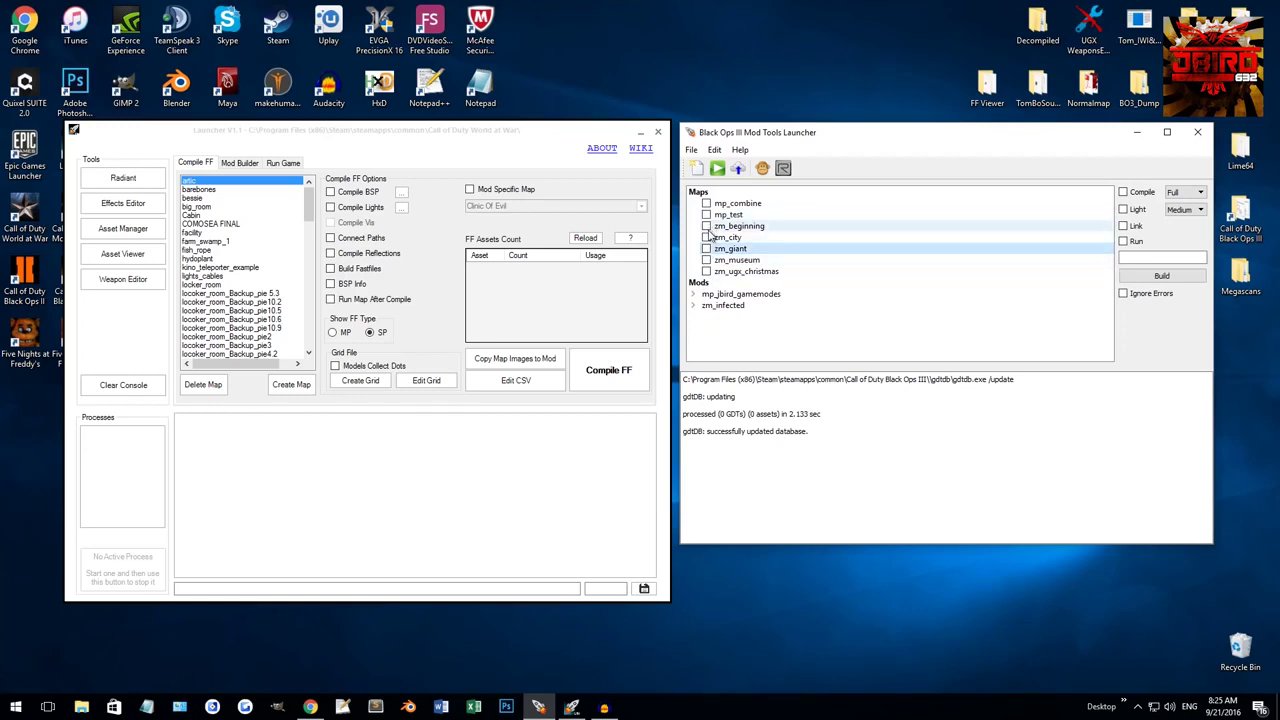
click(706, 237)
click(706, 226)
click(707, 238)
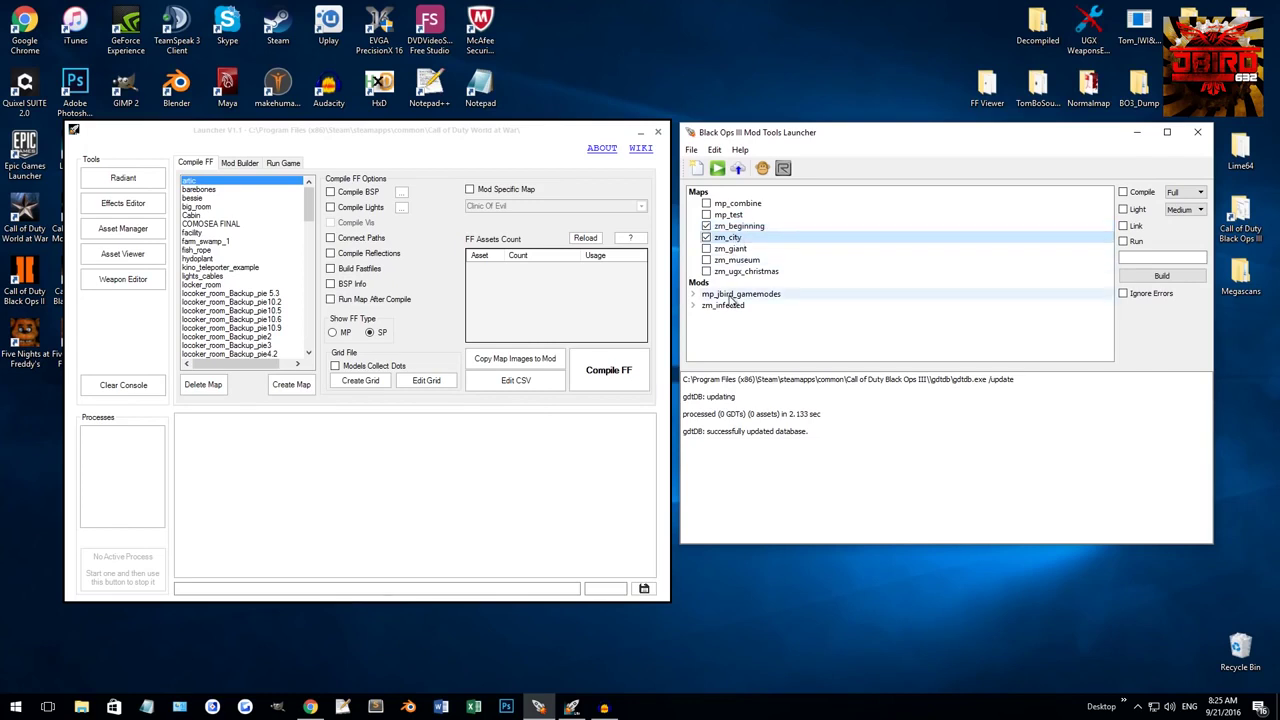
Unmark zm_beginning and mark the zm_city map together with the zm_mod part of the zm_infected mod.
click(706, 226)
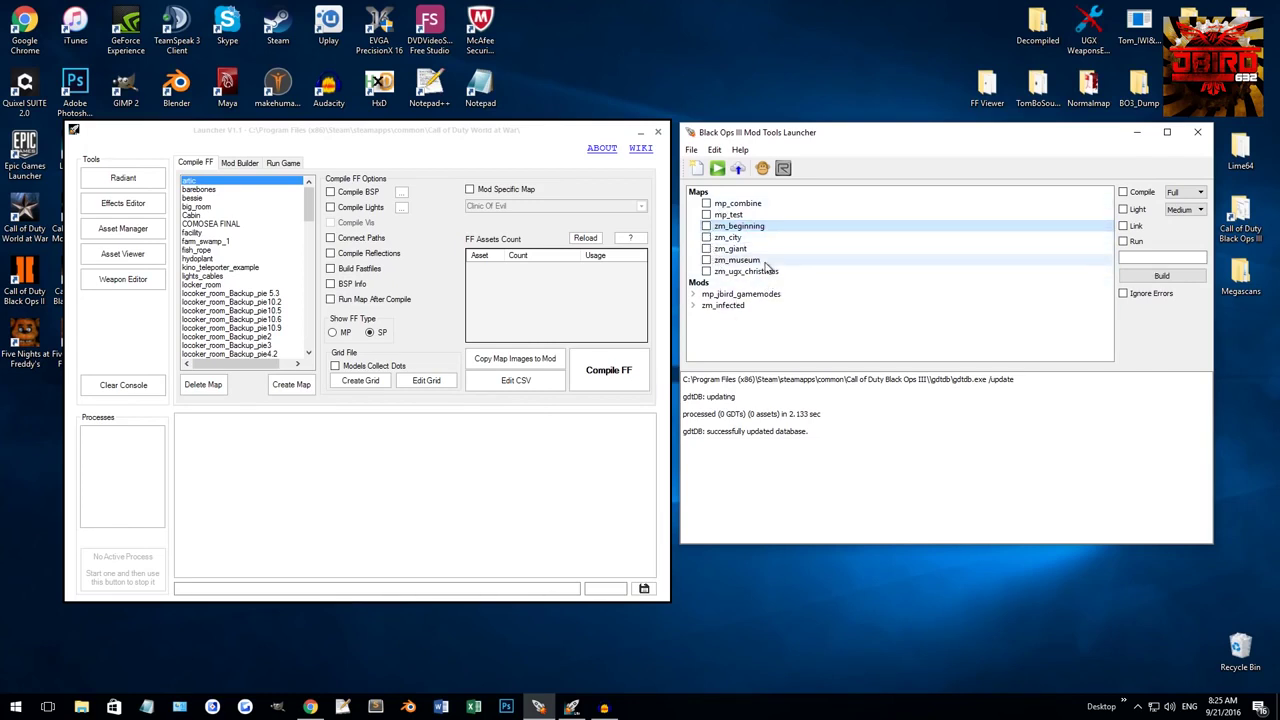
click(707, 238)
click(693, 305)
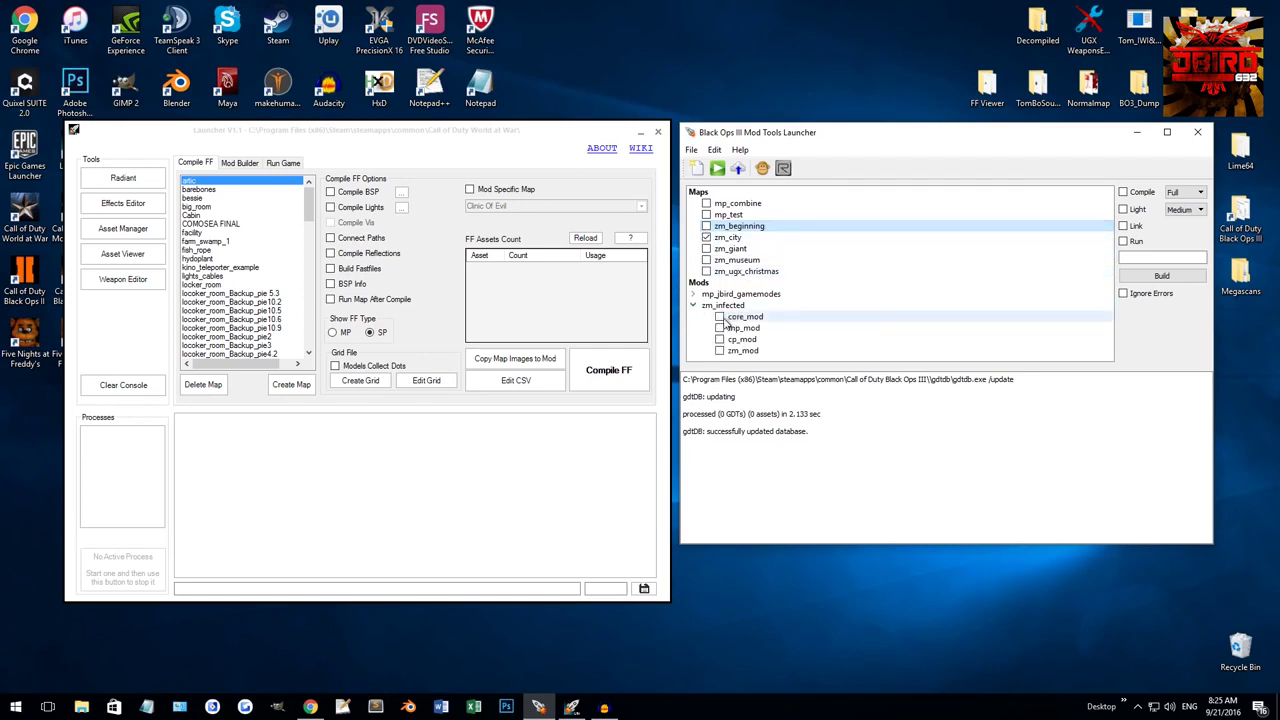
click(720, 351)
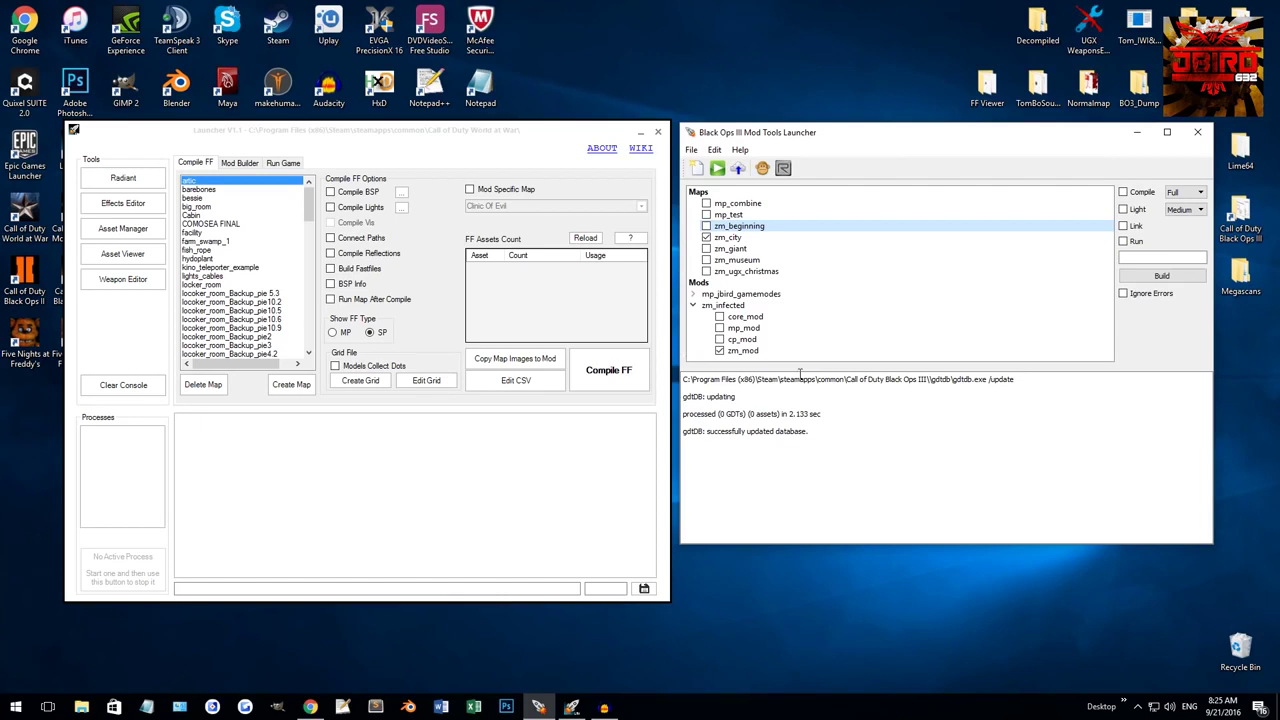
Unmark zm_mod and zm_city, and collapse the zm_infected mod.
click(720, 351)
click(707, 238)
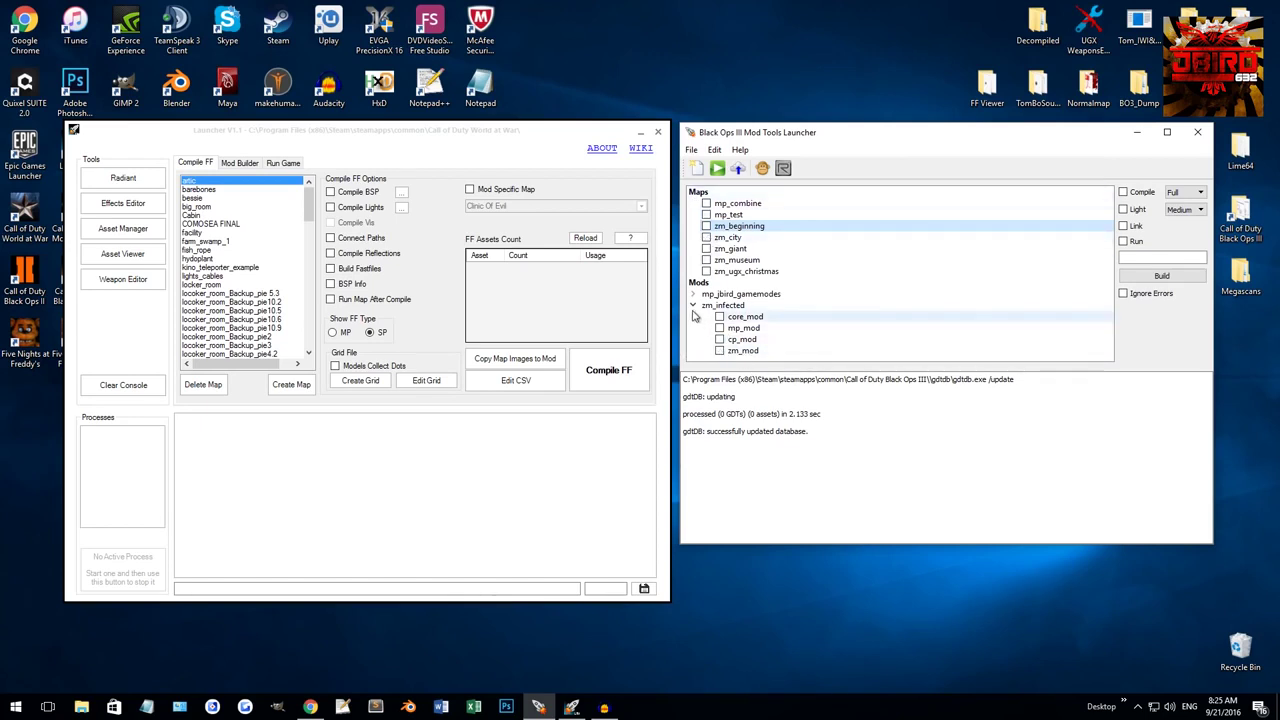
click(693, 305)
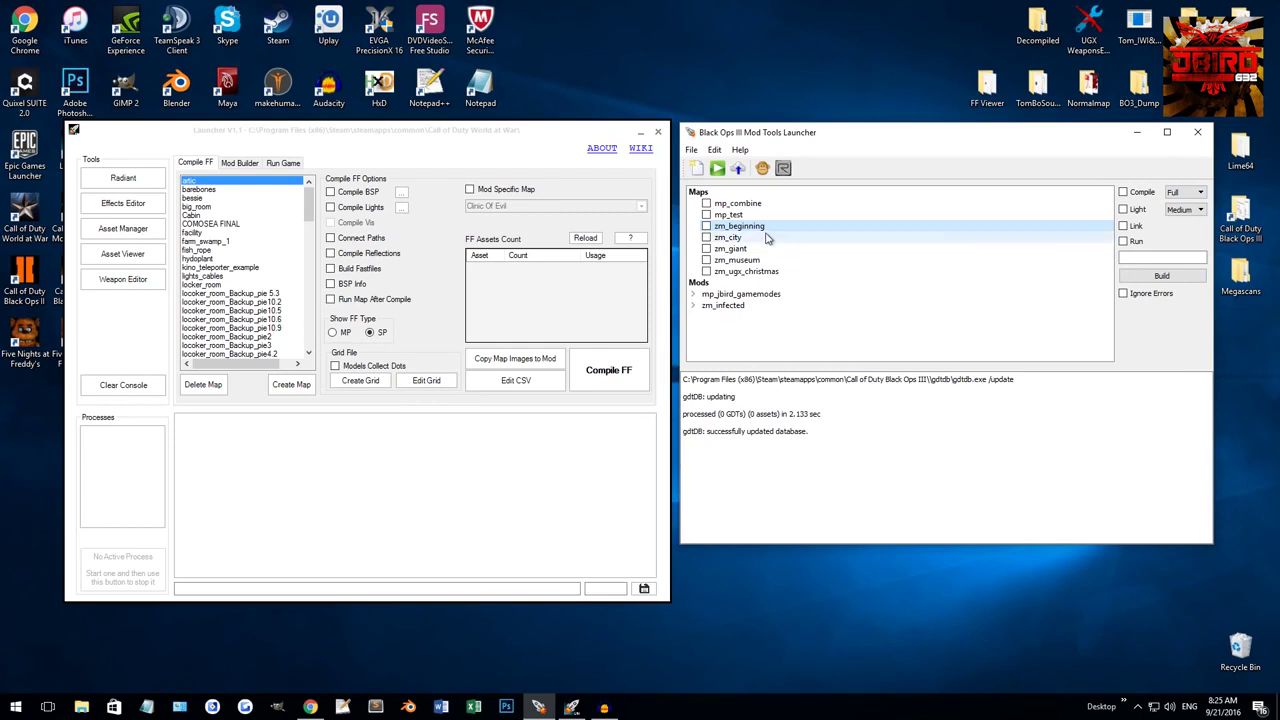
Examine the launcher's file, editing and help commands, including New, Asset Editor, Level Editor, Build and Publish.
click(693, 150)
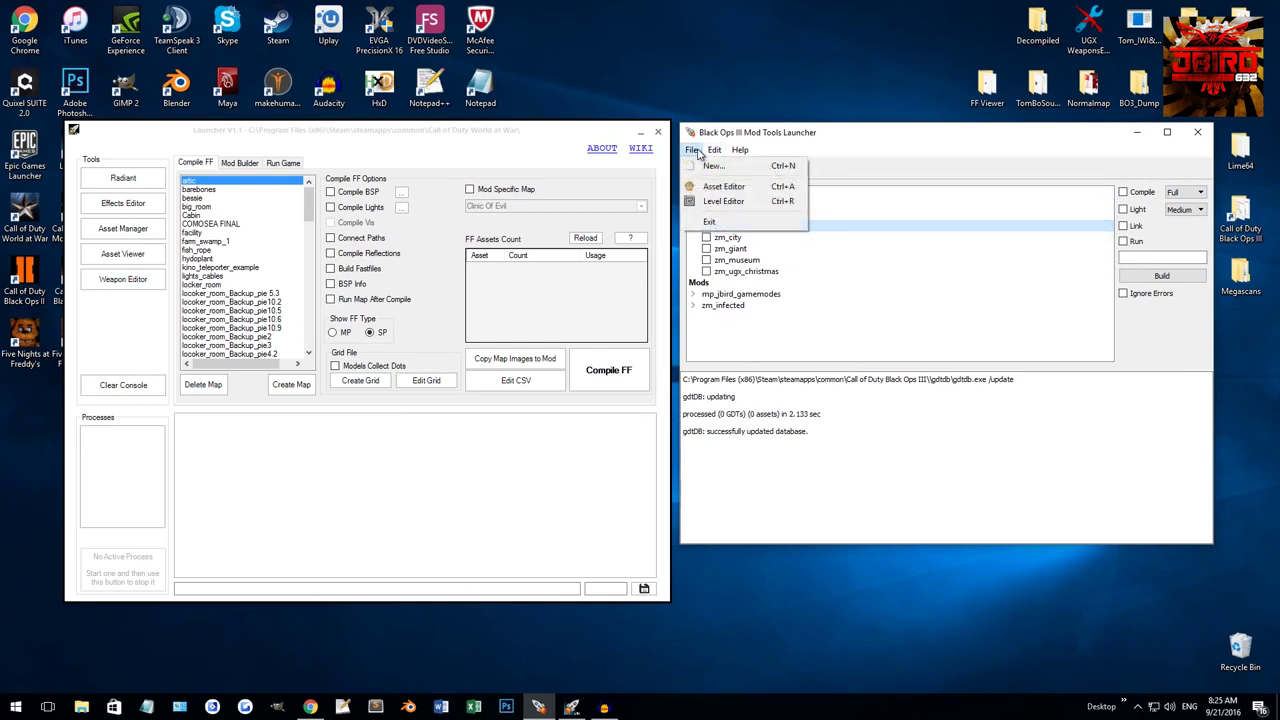
click(710, 166)
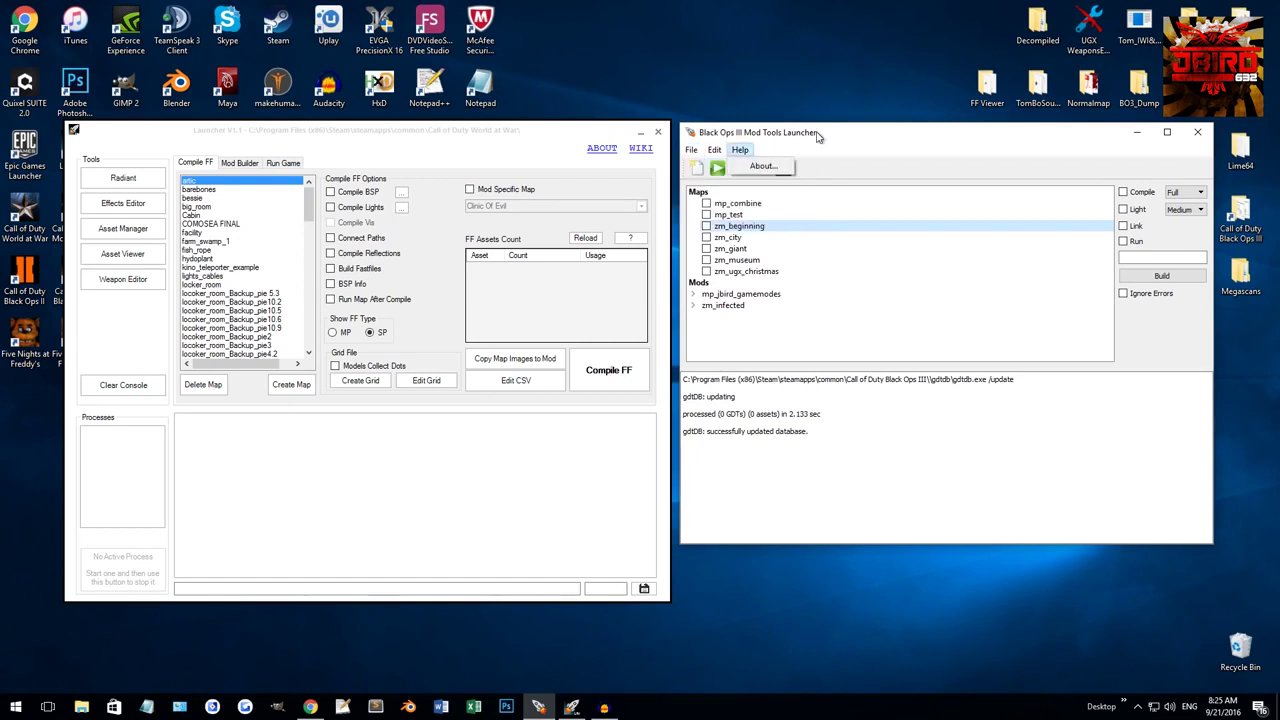
click(691, 149)
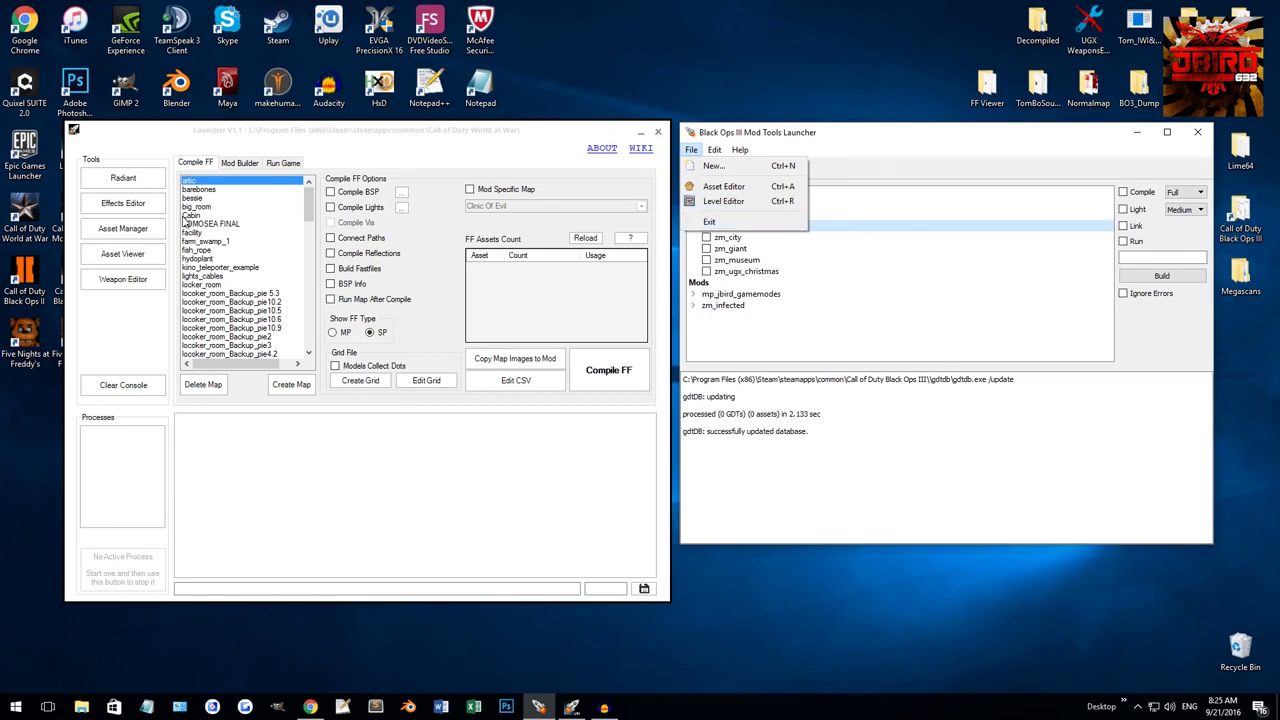
click(886, 166)
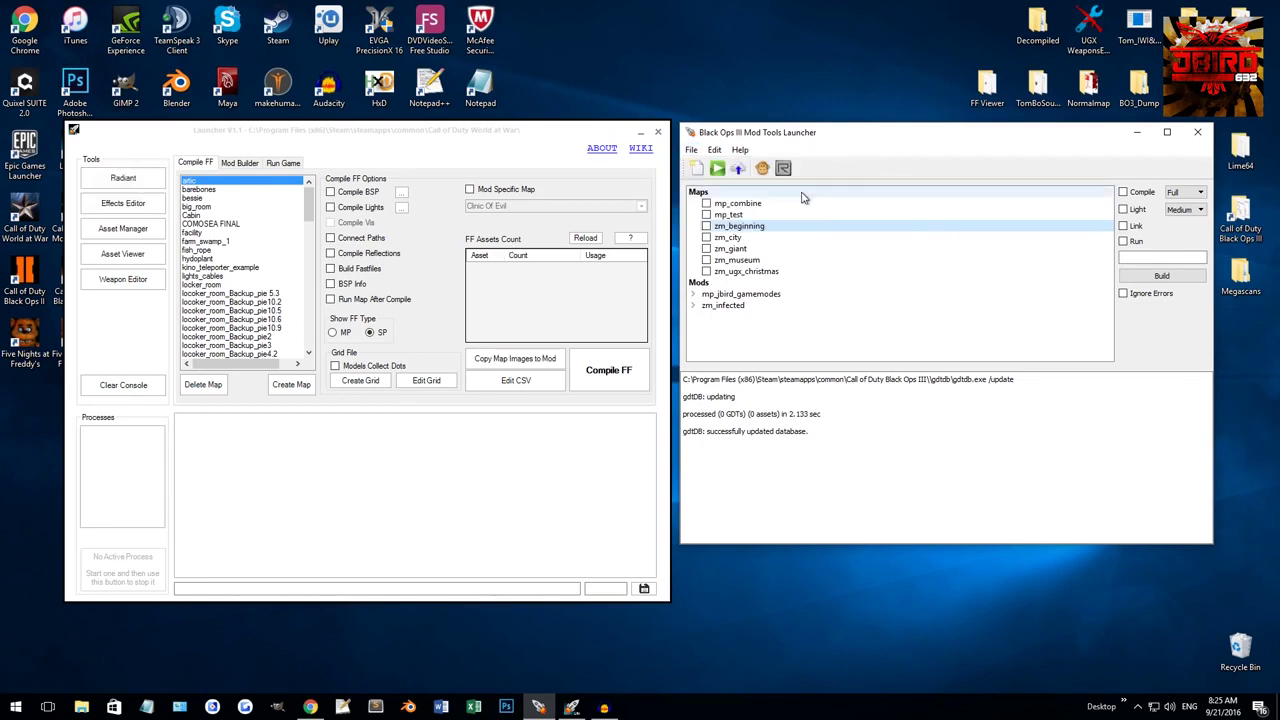
click(715, 150)
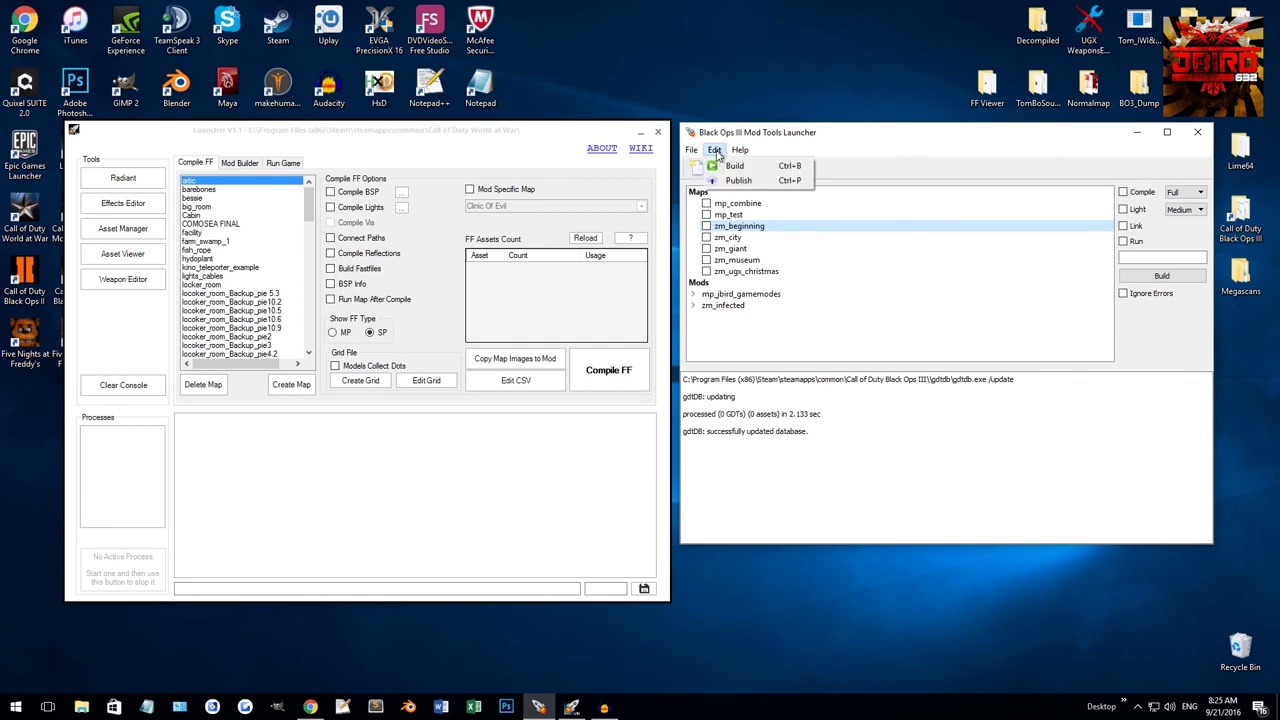
click(731, 167)
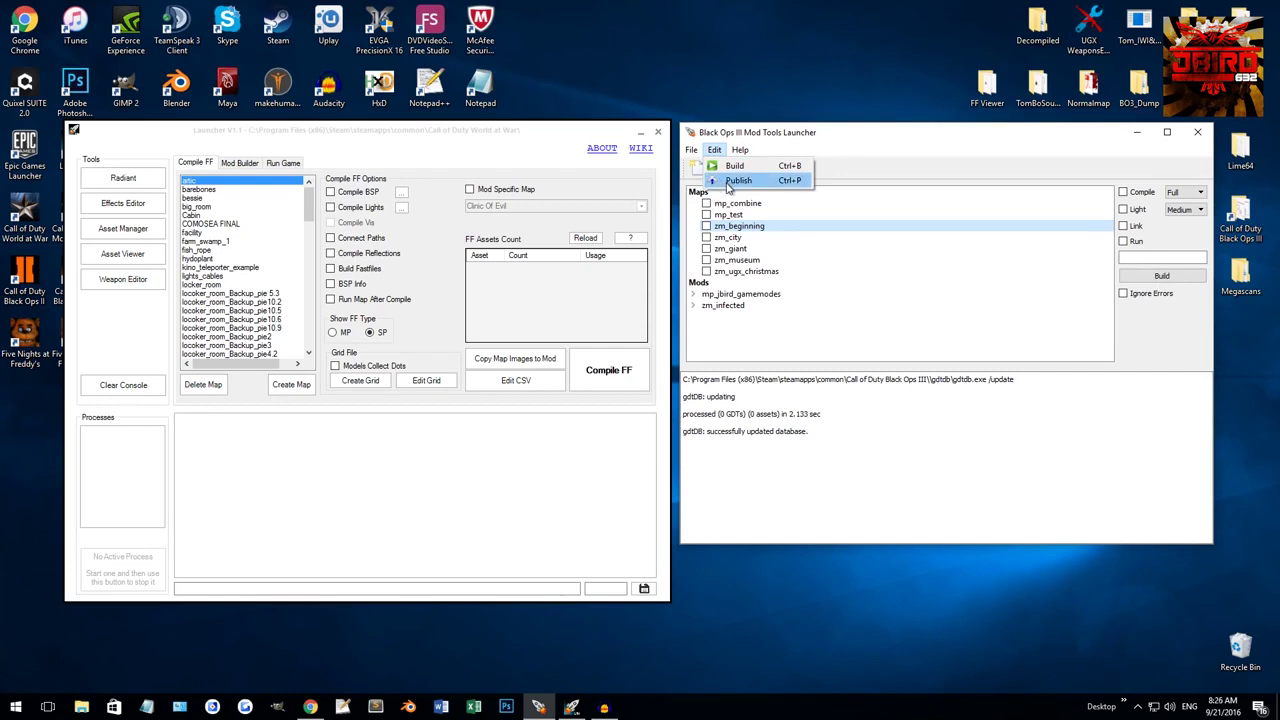
click(714, 149)
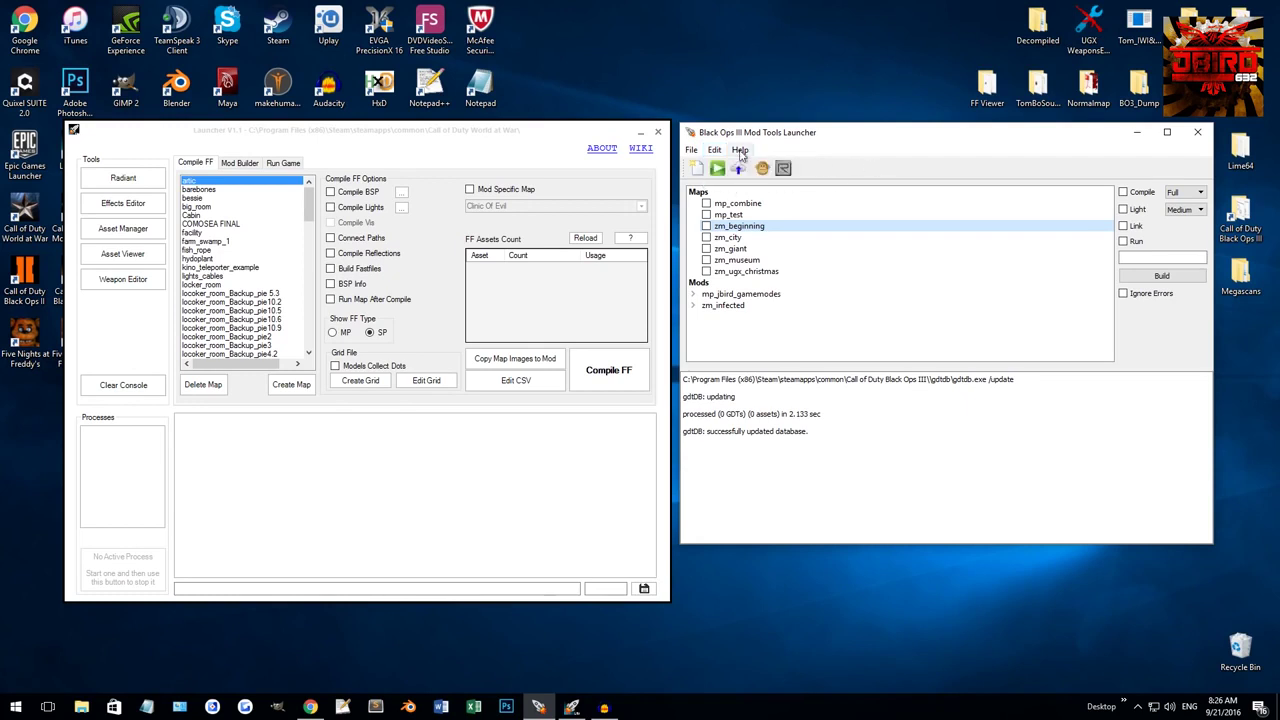
click(740, 149)
click(909, 156)
Start a new map or mod with the ZM Mod Level template and the name prefix zm_.
click(698, 169)
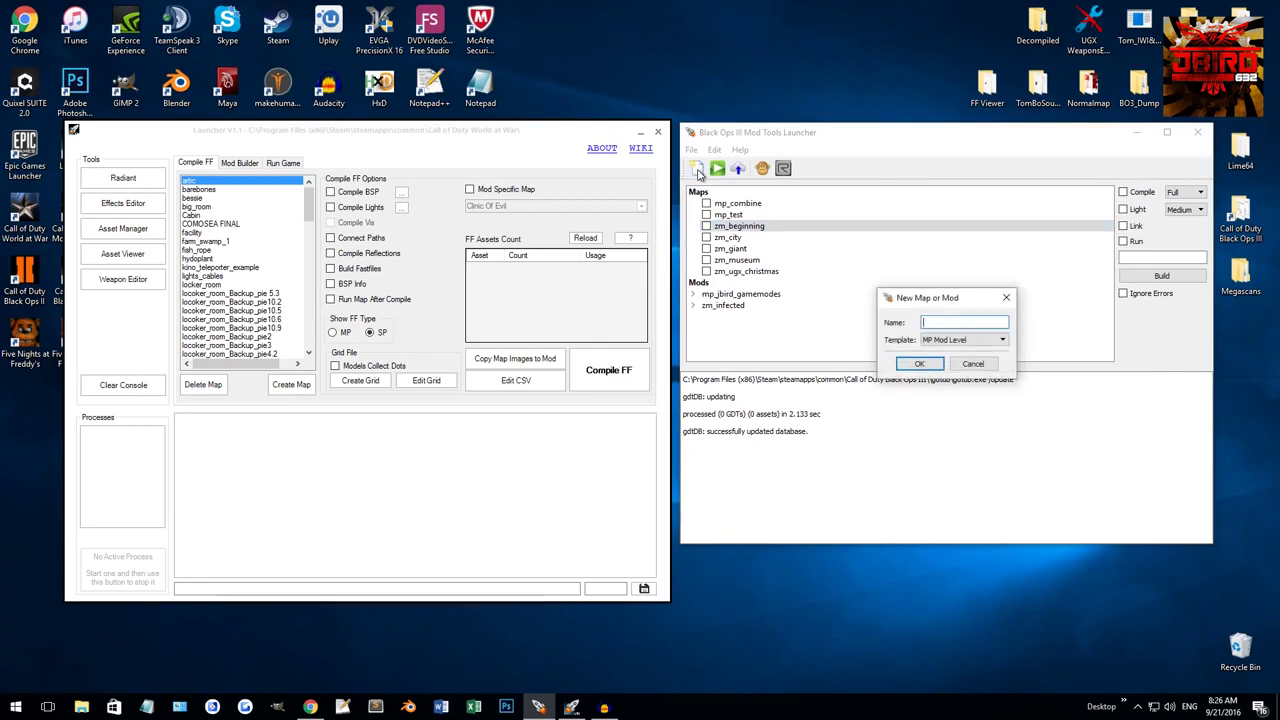
drag(940, 307, 930, 209)
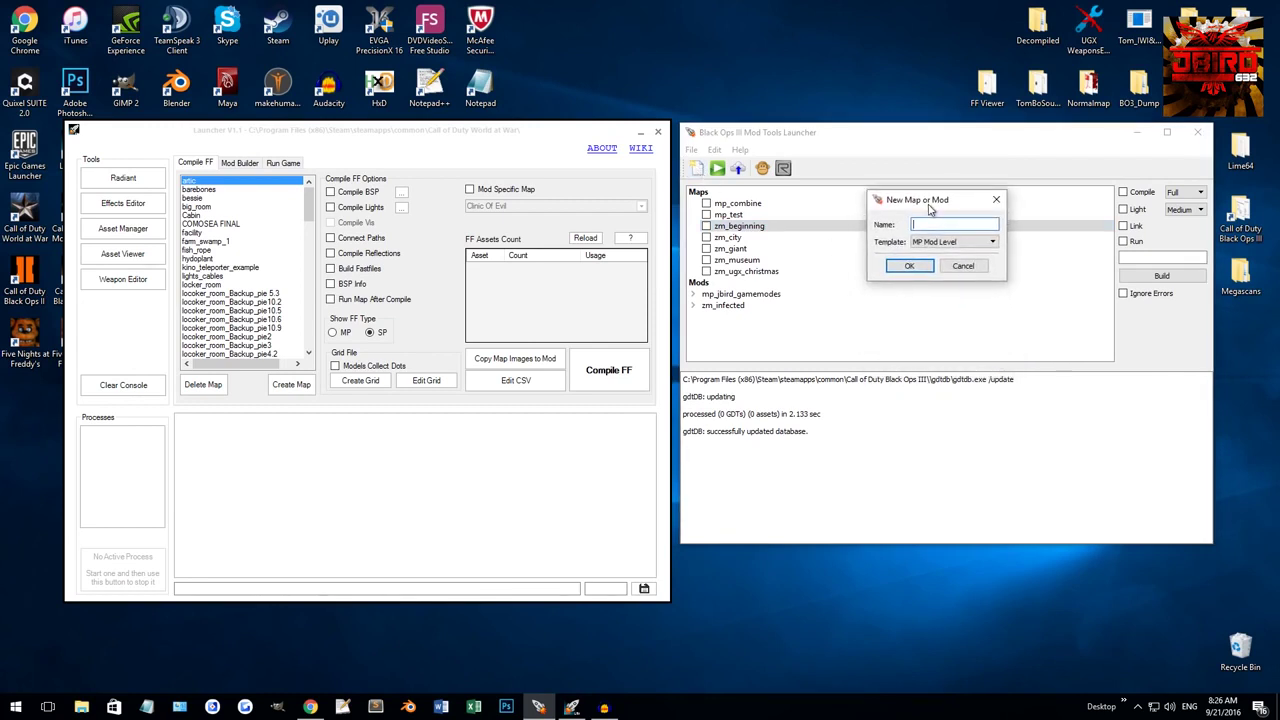
click(935, 242)
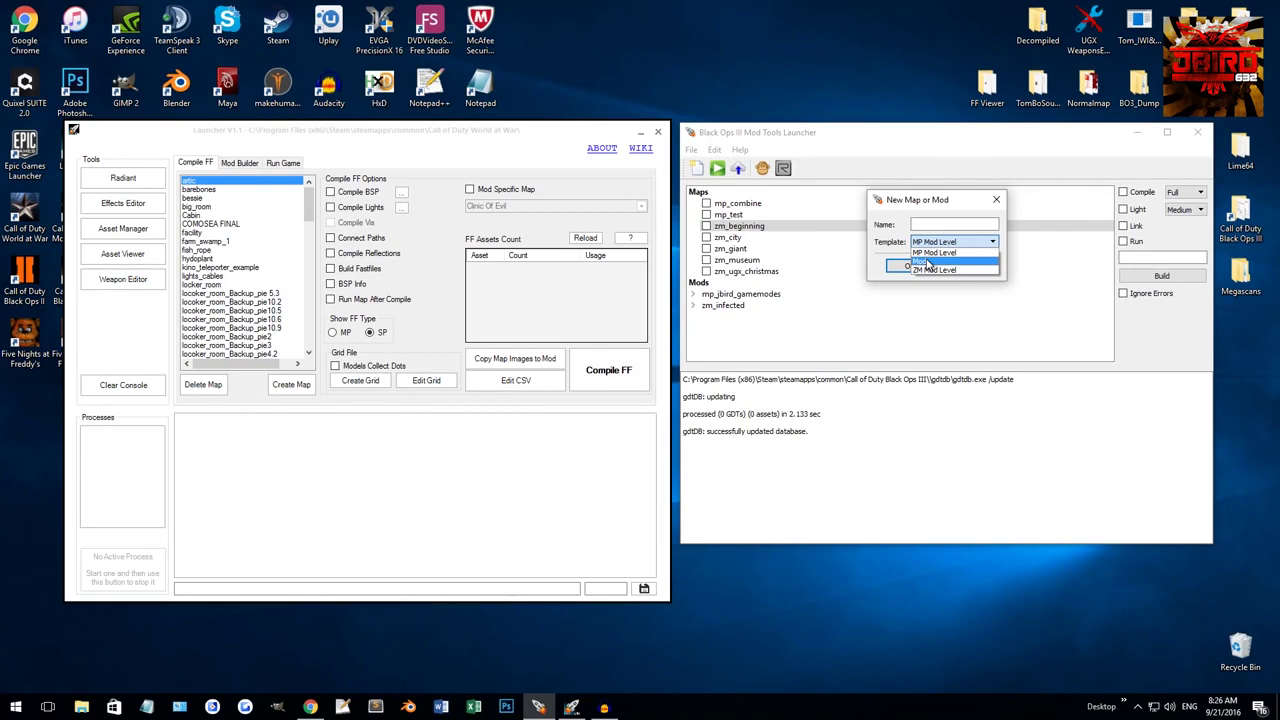
click(896, 266)
click(953, 241)
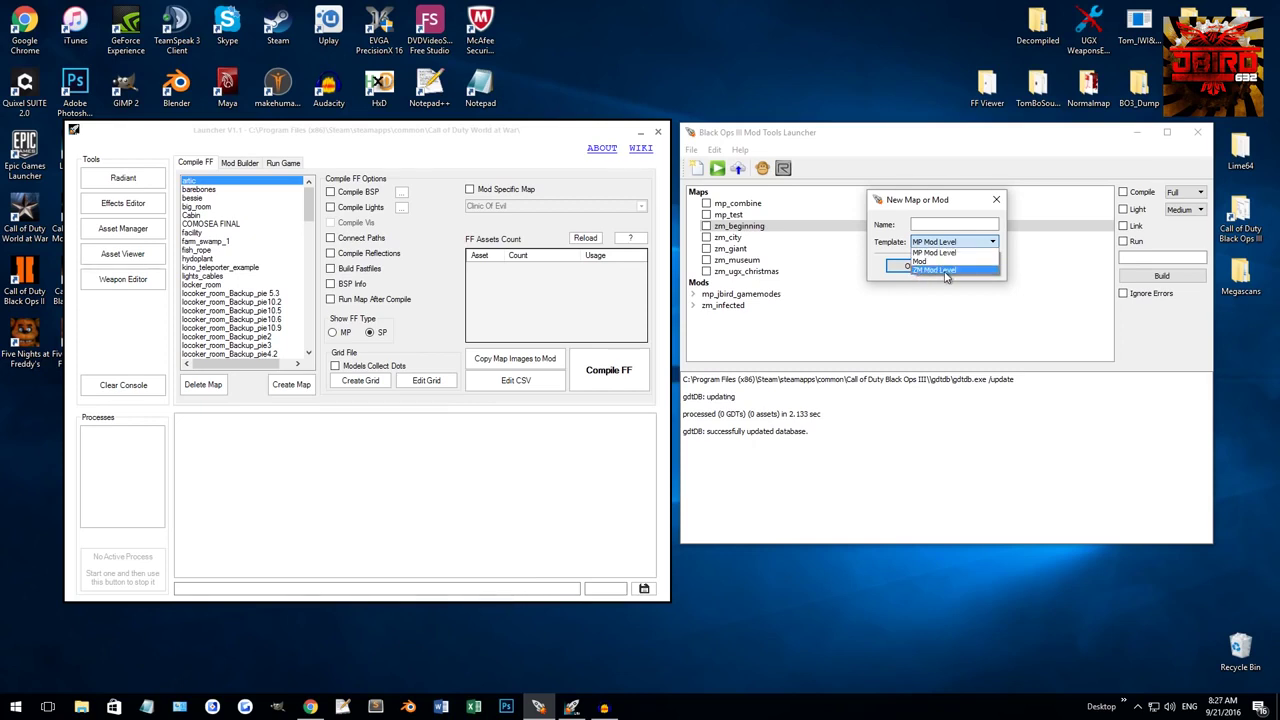
click(949, 270)
click(928, 227)
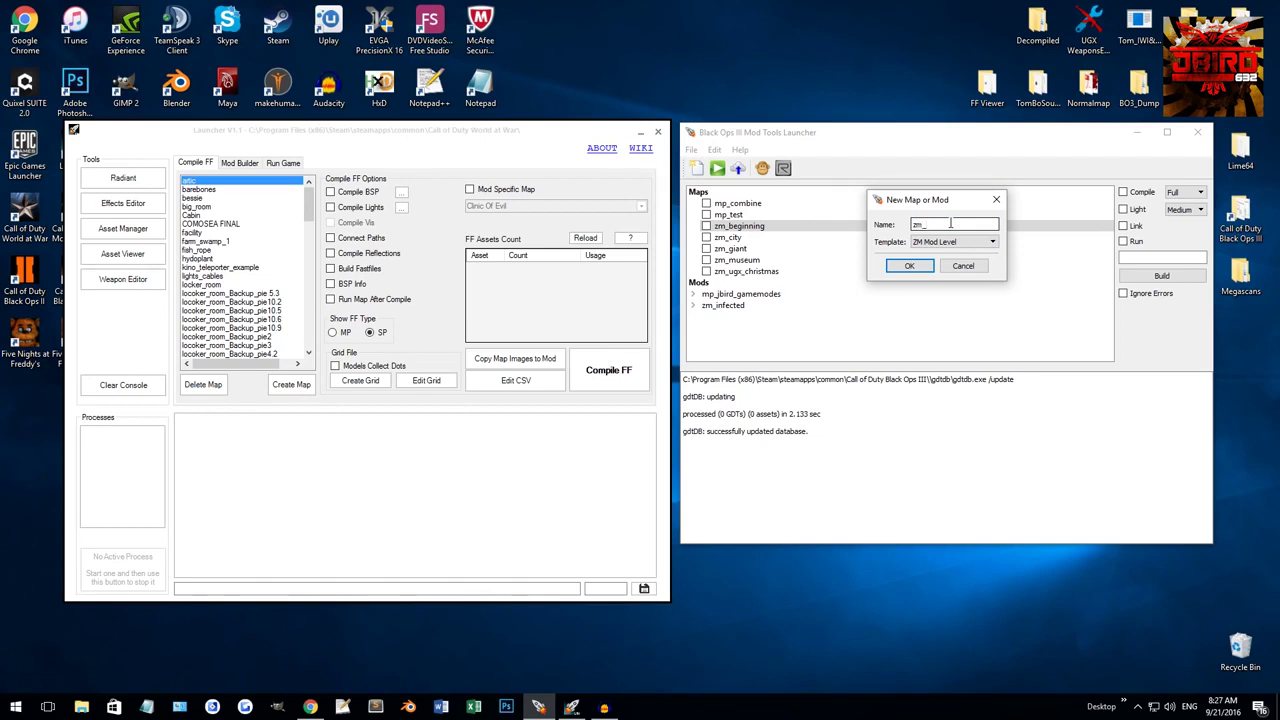
Try the MP Mod Level template with the name prefix mp_ for the new map.
click(936, 241)
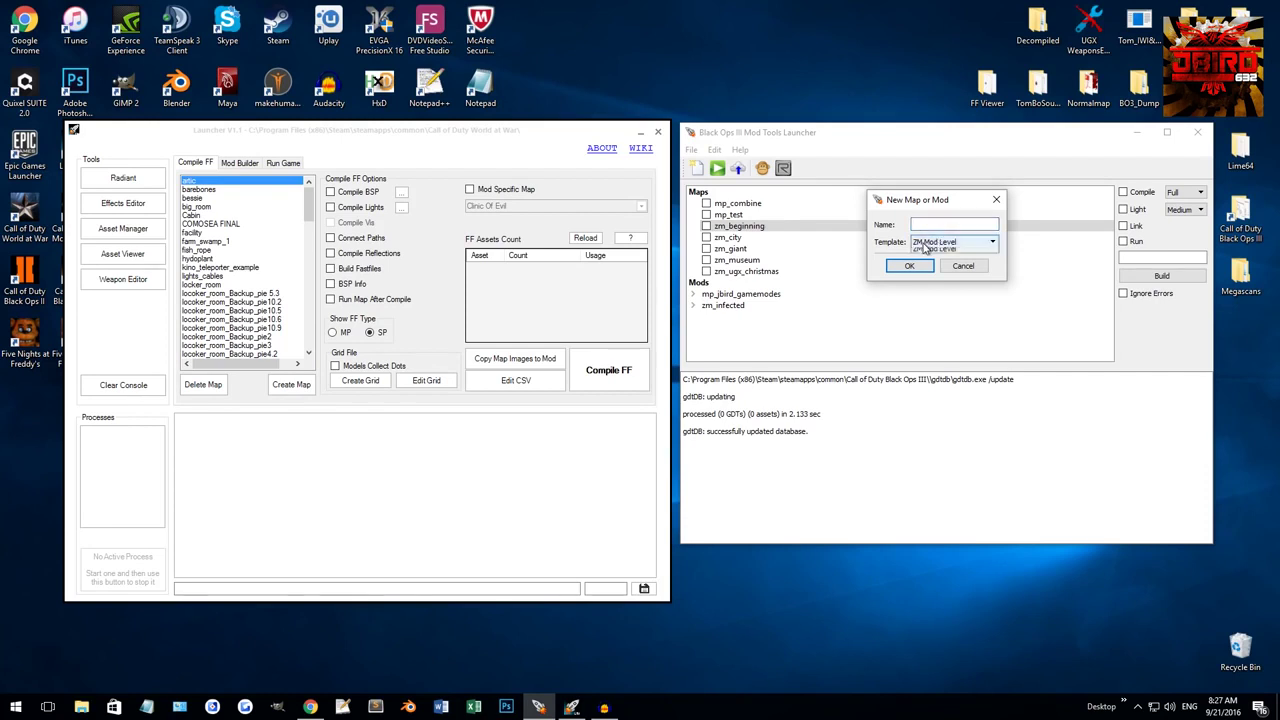
click(936, 258)
click(915, 224)
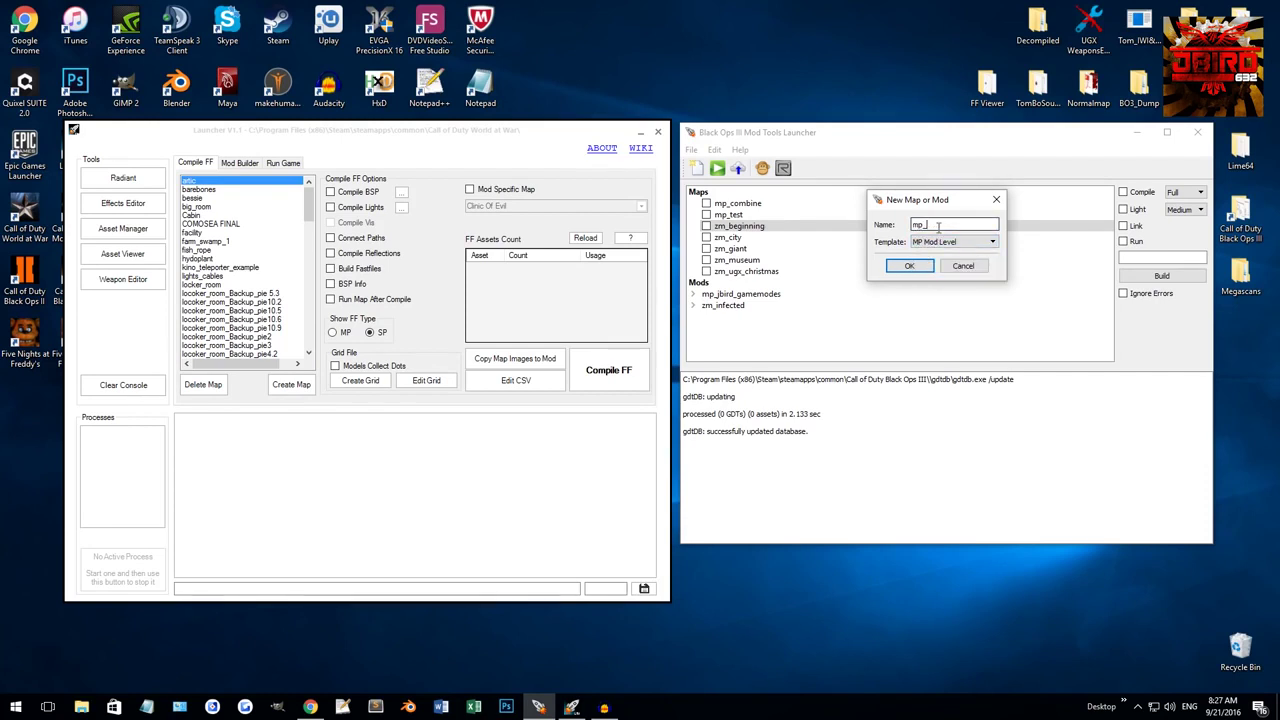
Create a zombies map named zm_test and dismiss the list of created files.
click(945, 241)
click(928, 252)
drag(930, 224, 874, 225)
click(909, 265)
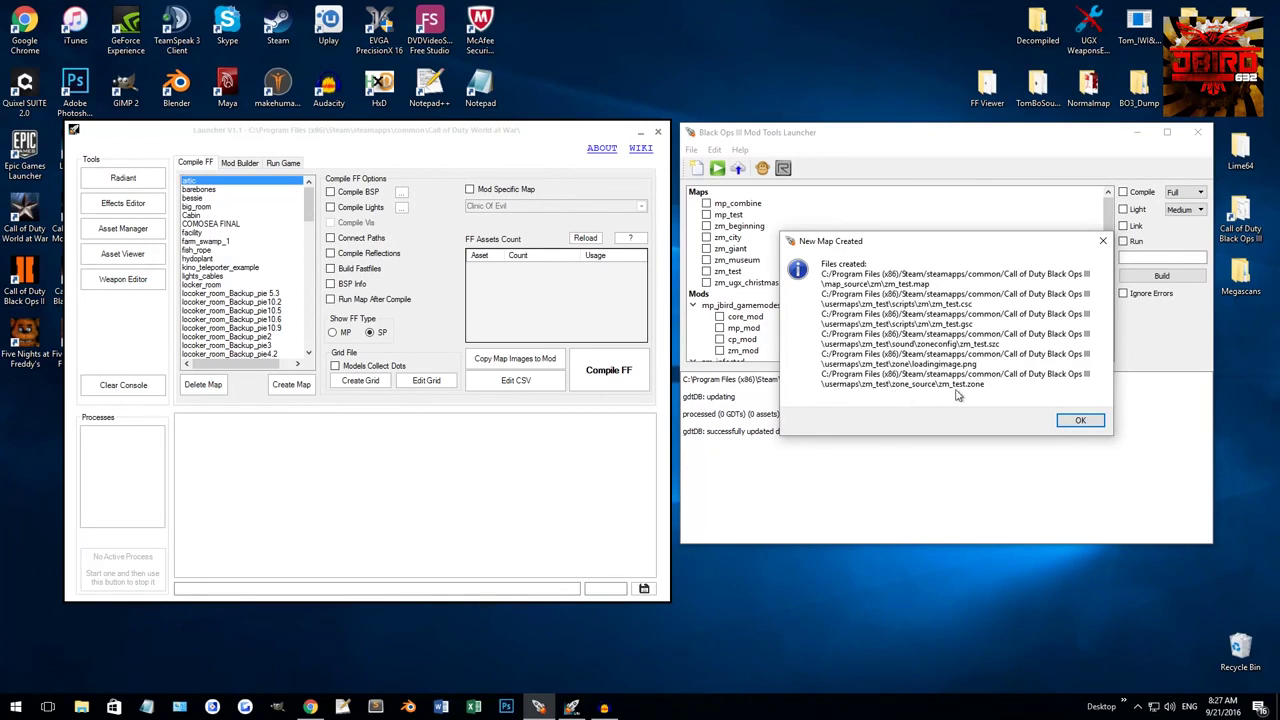
click(1080, 420)
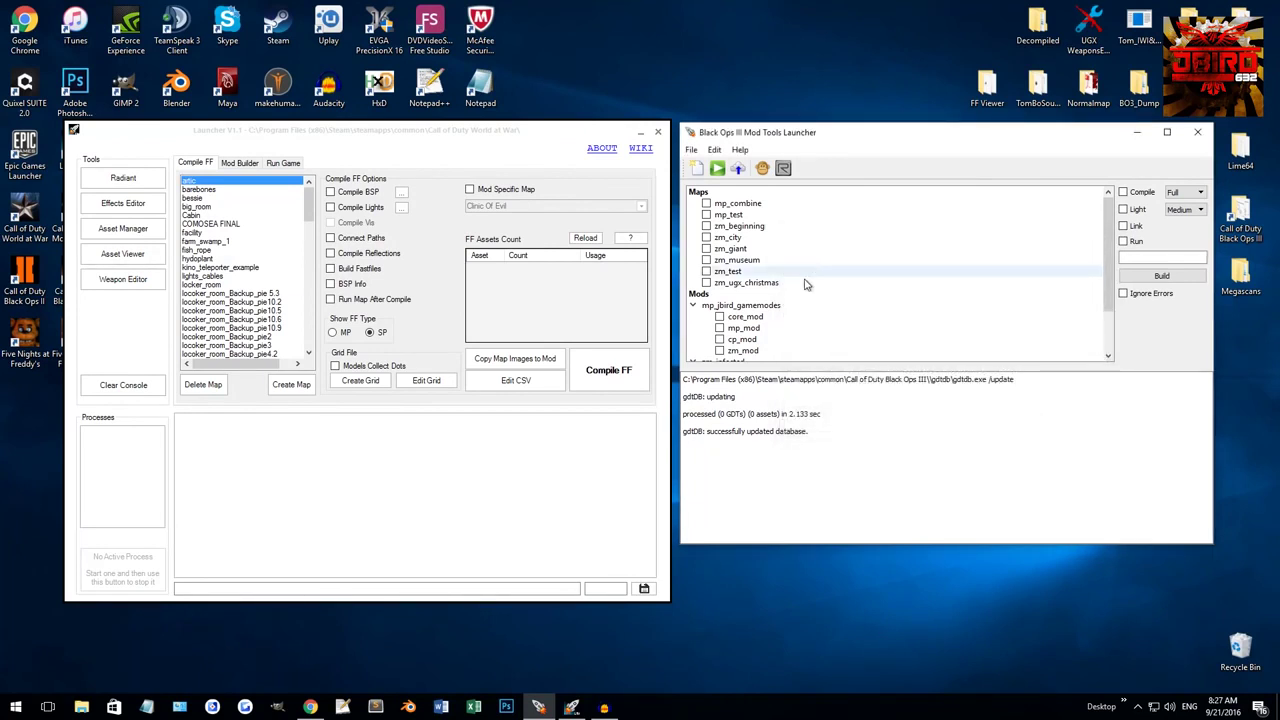
Collapse the expanded mp_jbird_gamemodes mod in the project list.
scroll(815, 290, down, 2)
scroll(815, 290, up, 2)
click(692, 305)
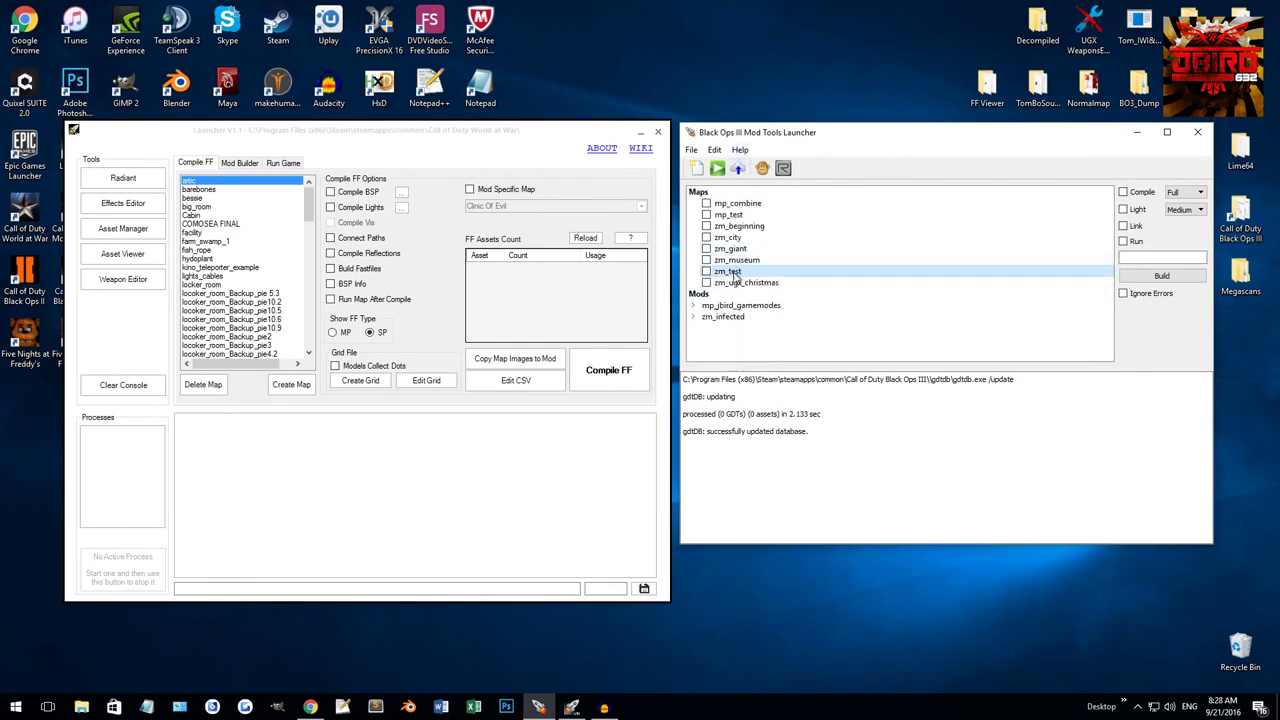
Examine the zone and Radiant commands offered for zm_test alongside the launcher's general file commands.
click(735, 275)
right_click(735, 276)
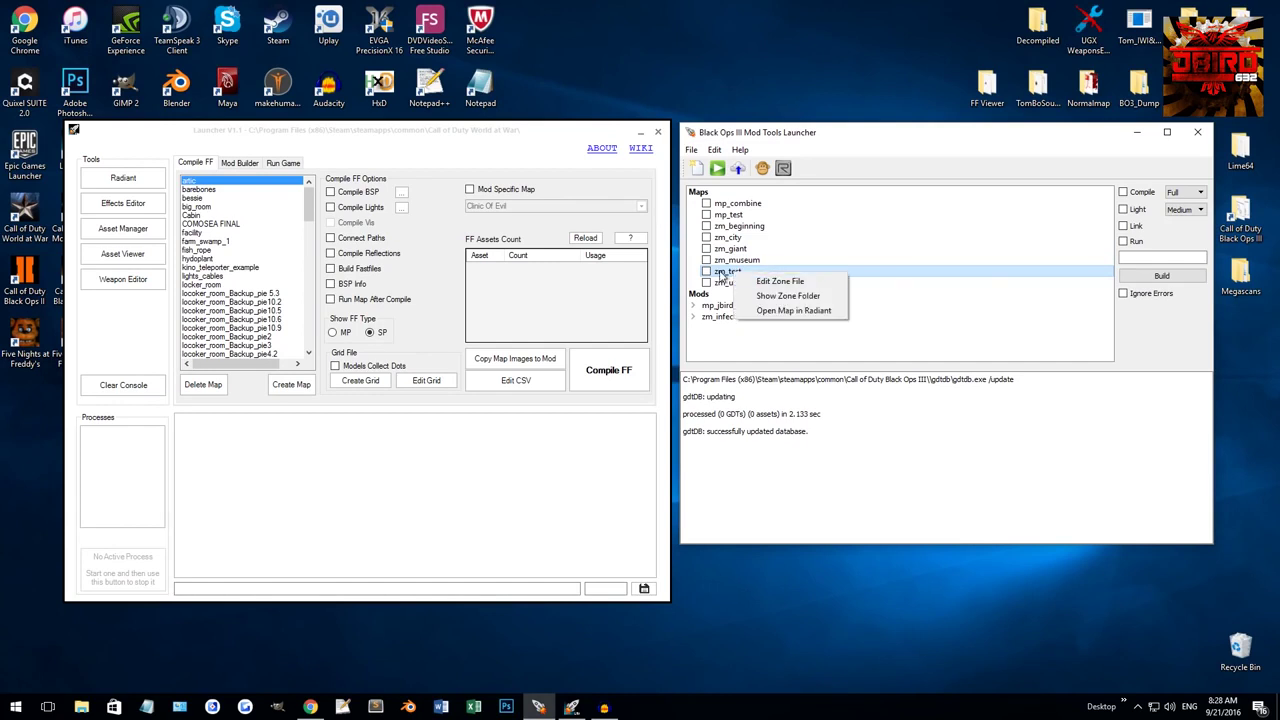
click(735, 276)
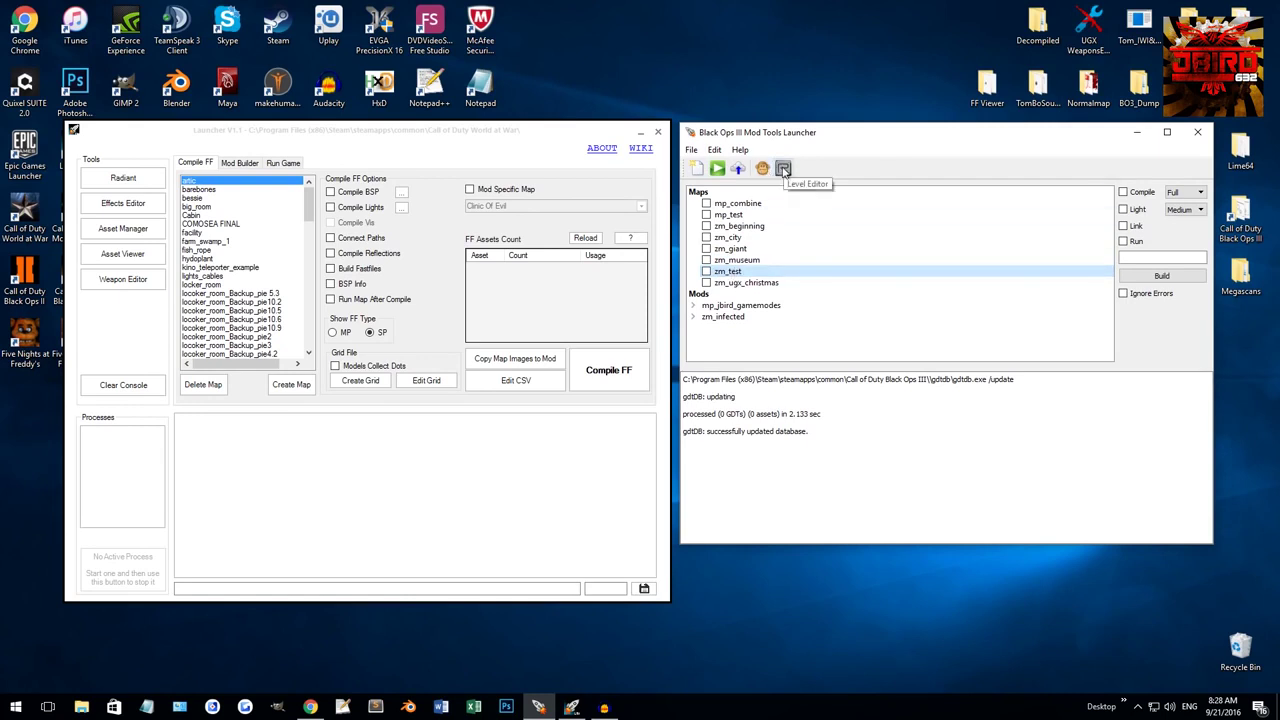
click(691, 149)
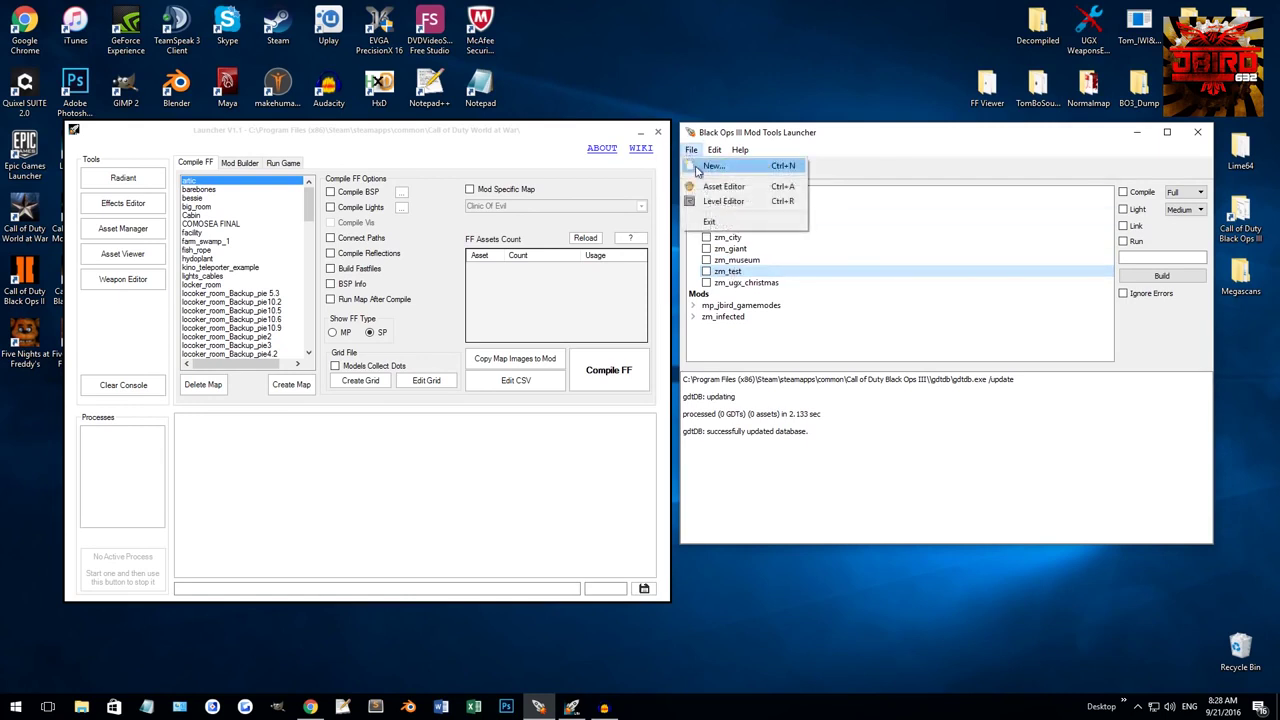
click(858, 163)
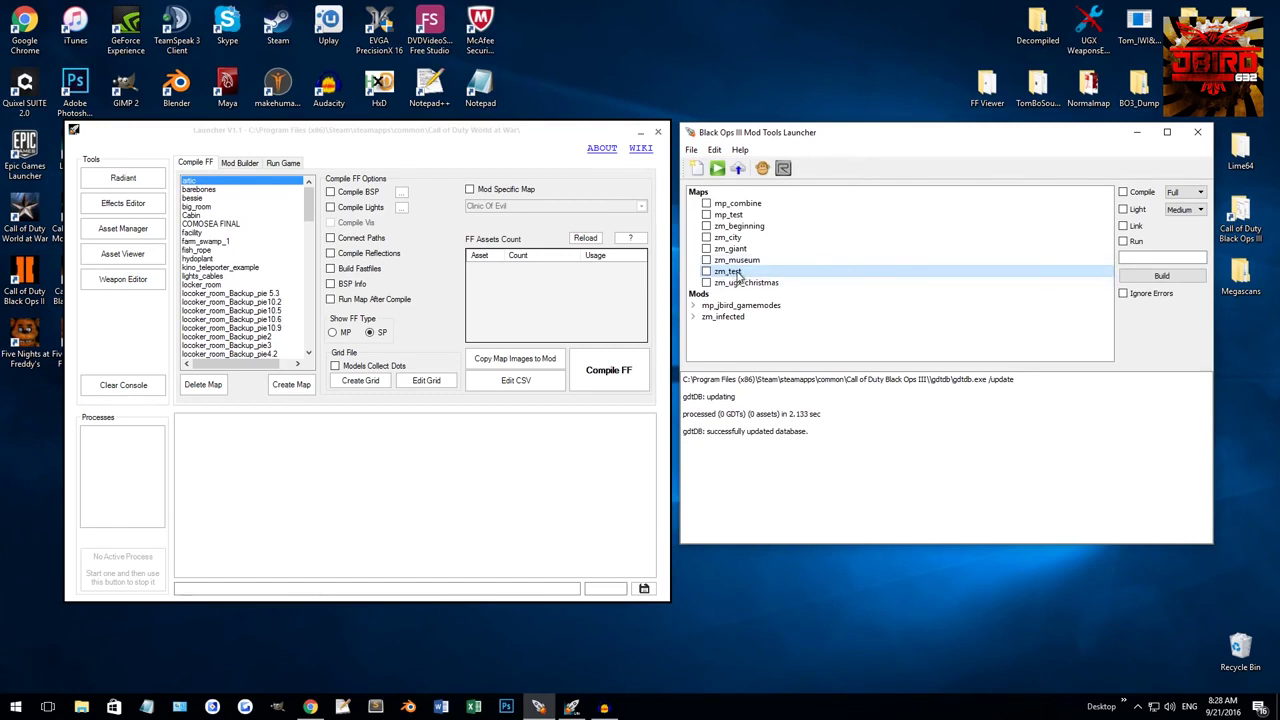
Open the zone file of the zm_test map for editing in Notepad++.
right_click(740, 278)
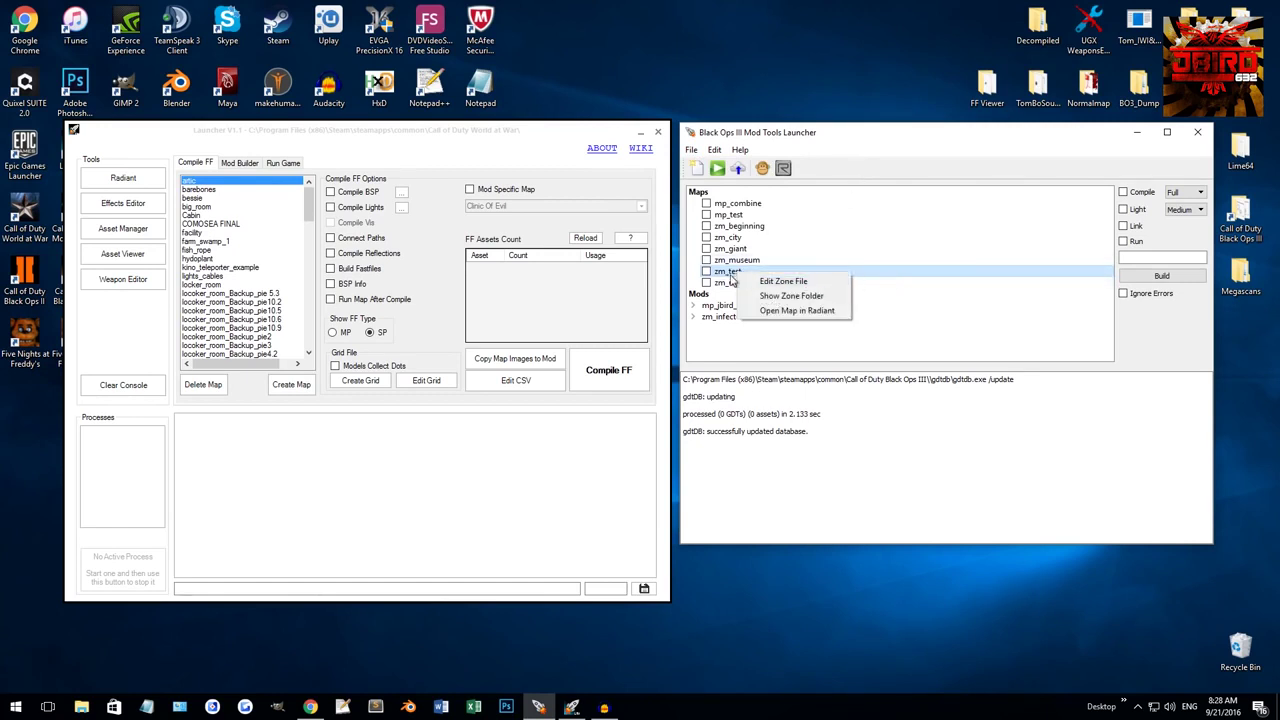
right_click(734, 277)
right_click(734, 277)
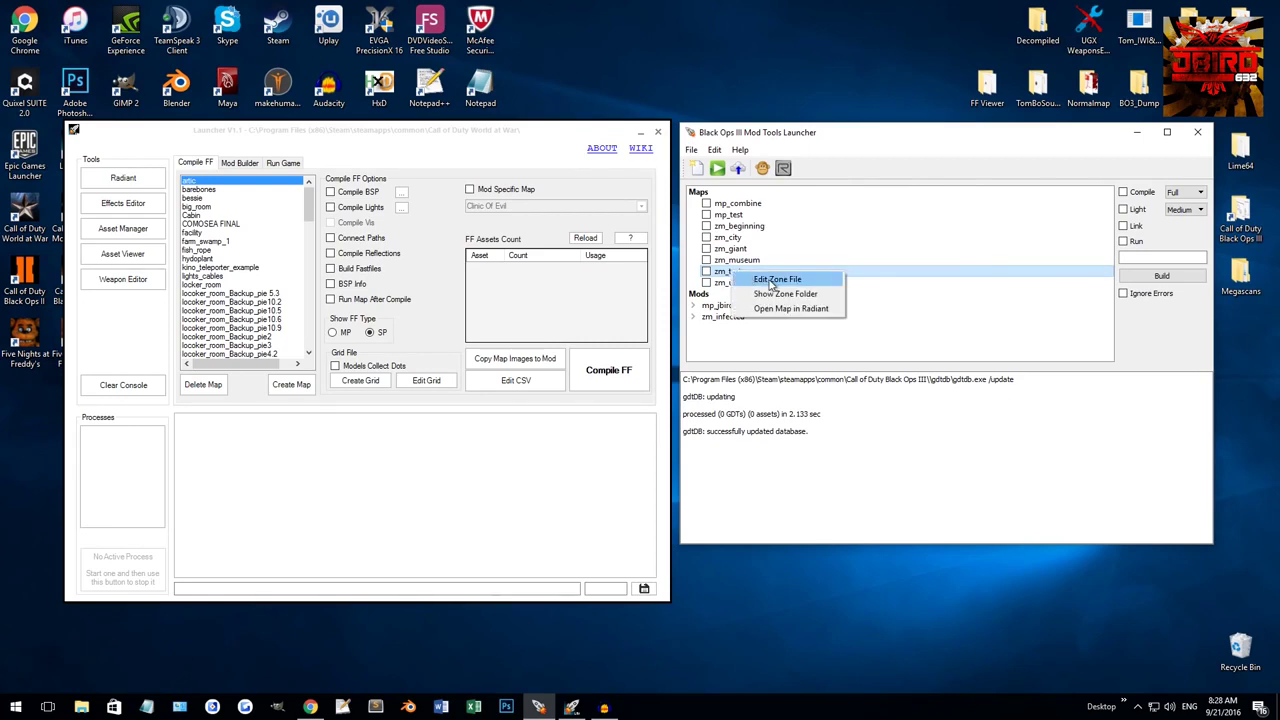
click(771, 284)
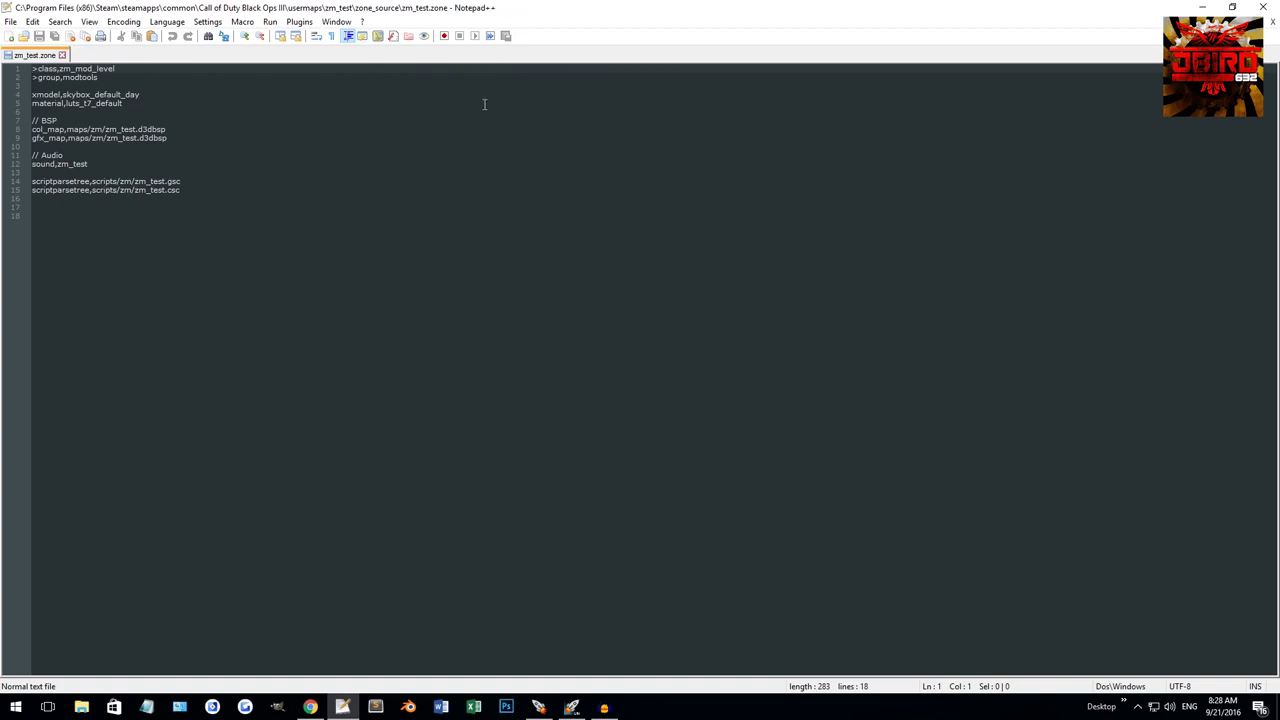
Try a weapon,mk18 entry on the last line of zm_test.zone.
key(ctrl+a)
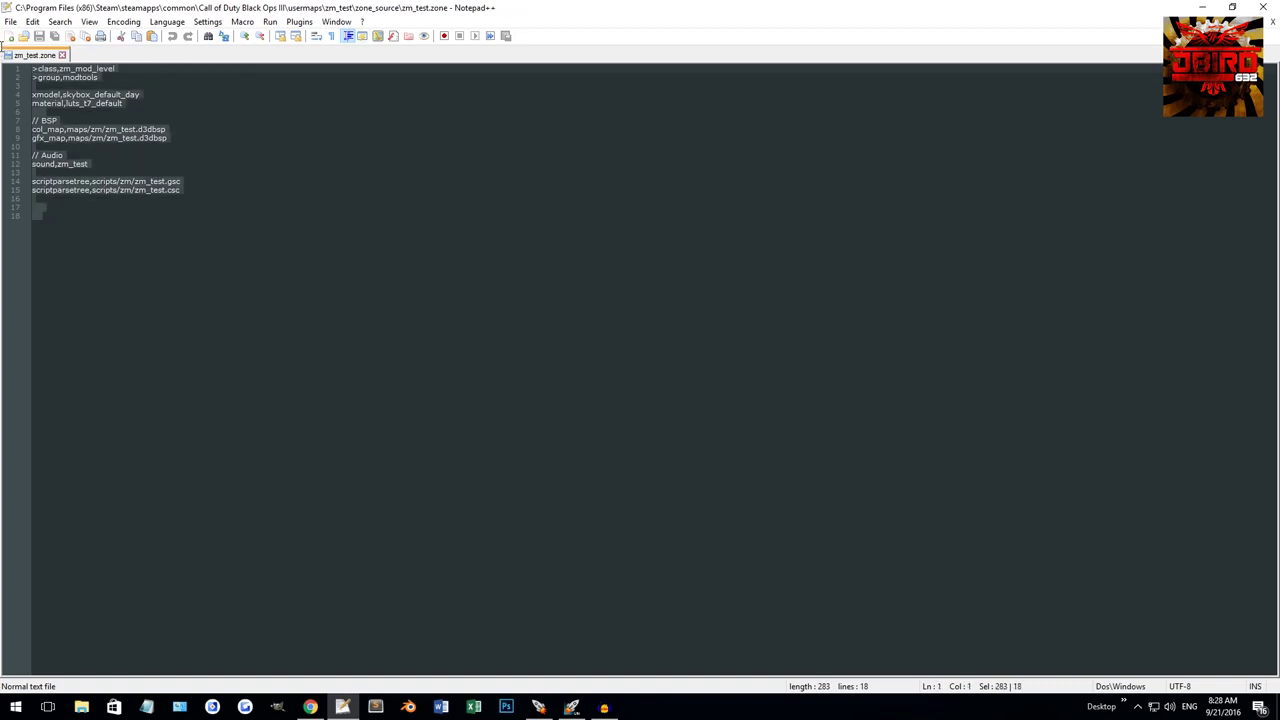
click(164, 148)
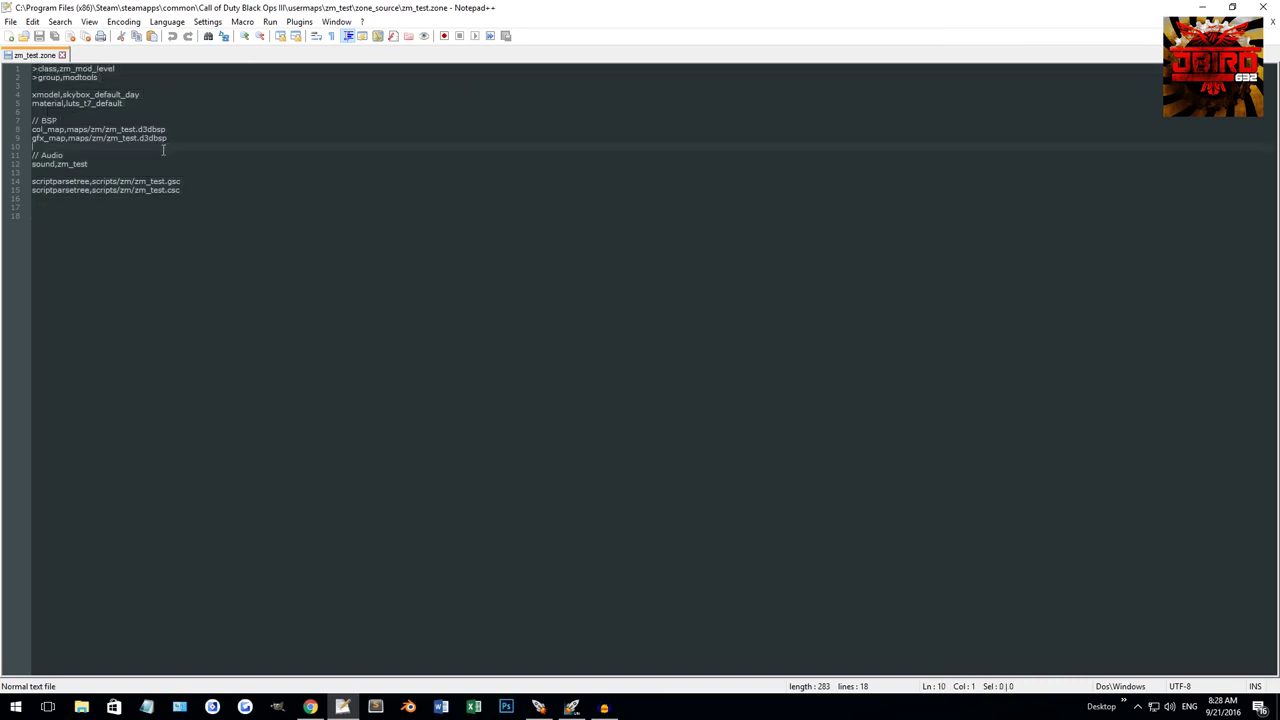
key(BackSpace)
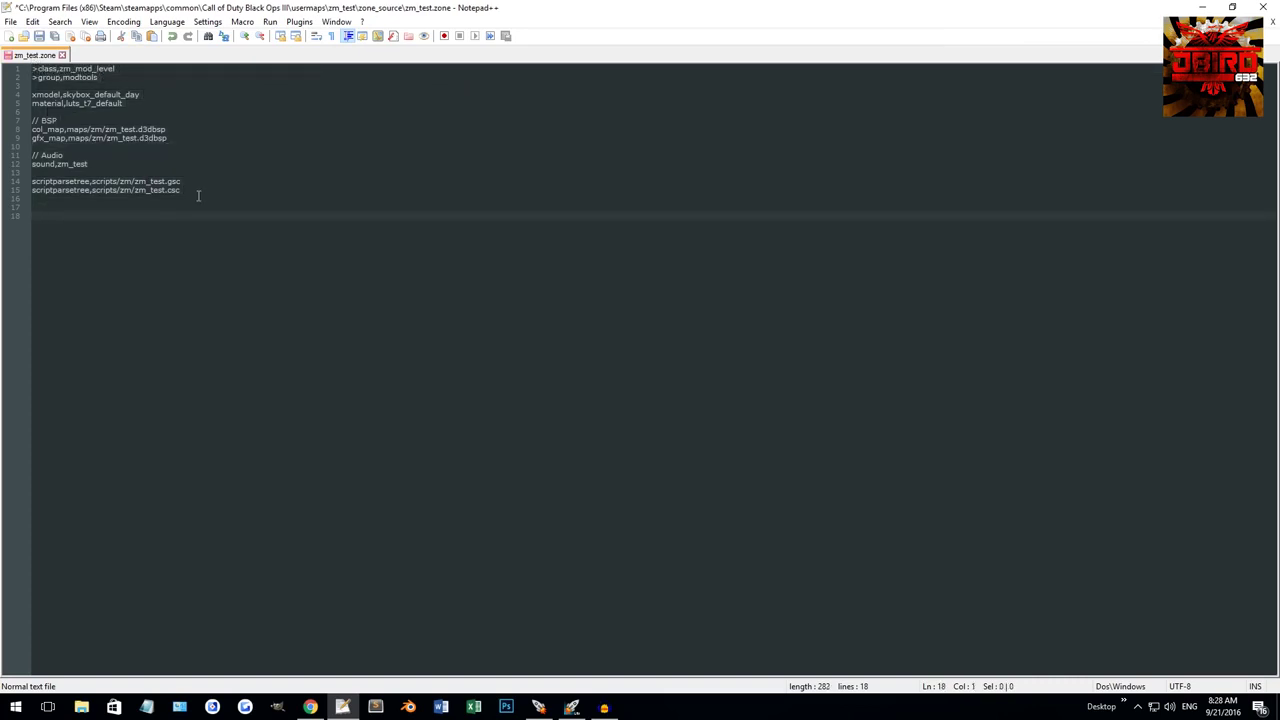
text(weapon,mk18)
Delete the weapon entry and close zm_test.zone without saving.
click(4, 218)
key(BackSpace)
click(1262, 7)
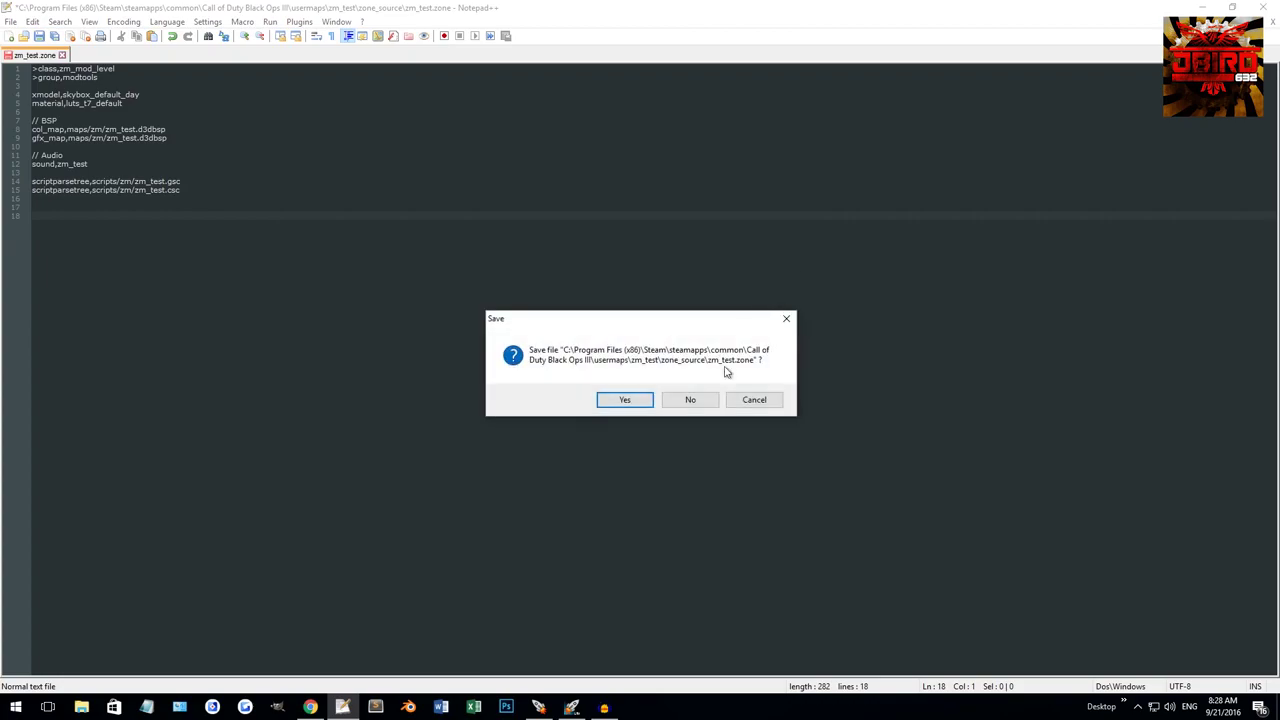
click(706, 401)
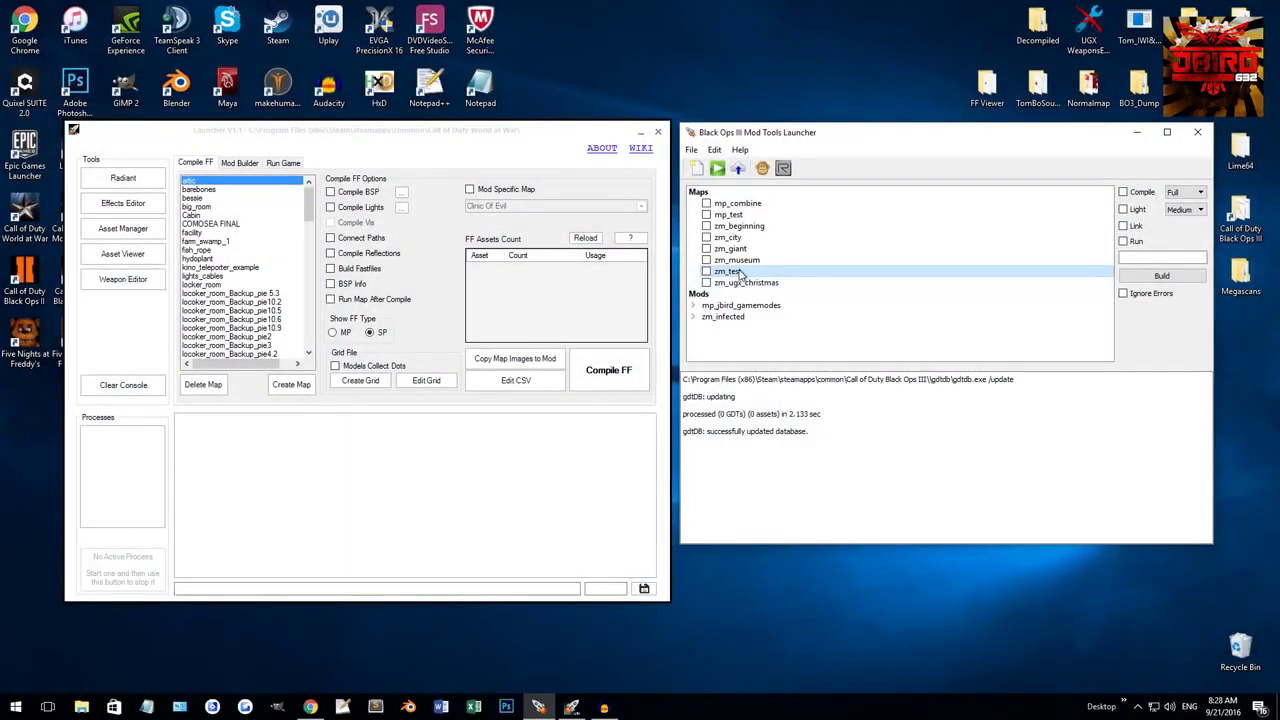
Show the zone folder of the zm_test map, view its parent zm_test folder, and close the file window.
right_click(751, 271)
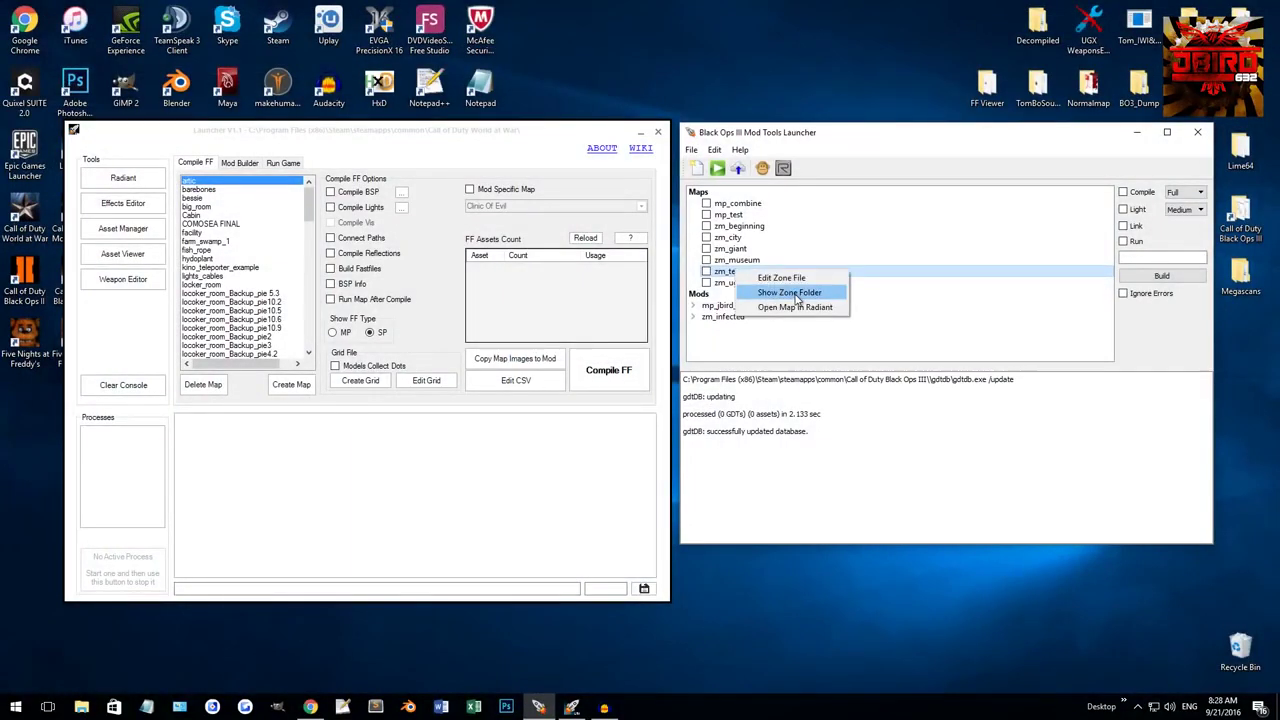
click(795, 293)
mouse_move(986, 163)
mouse_down()
mouse_move(693, 121)
mouse_move(544, 243)
mouse_up()
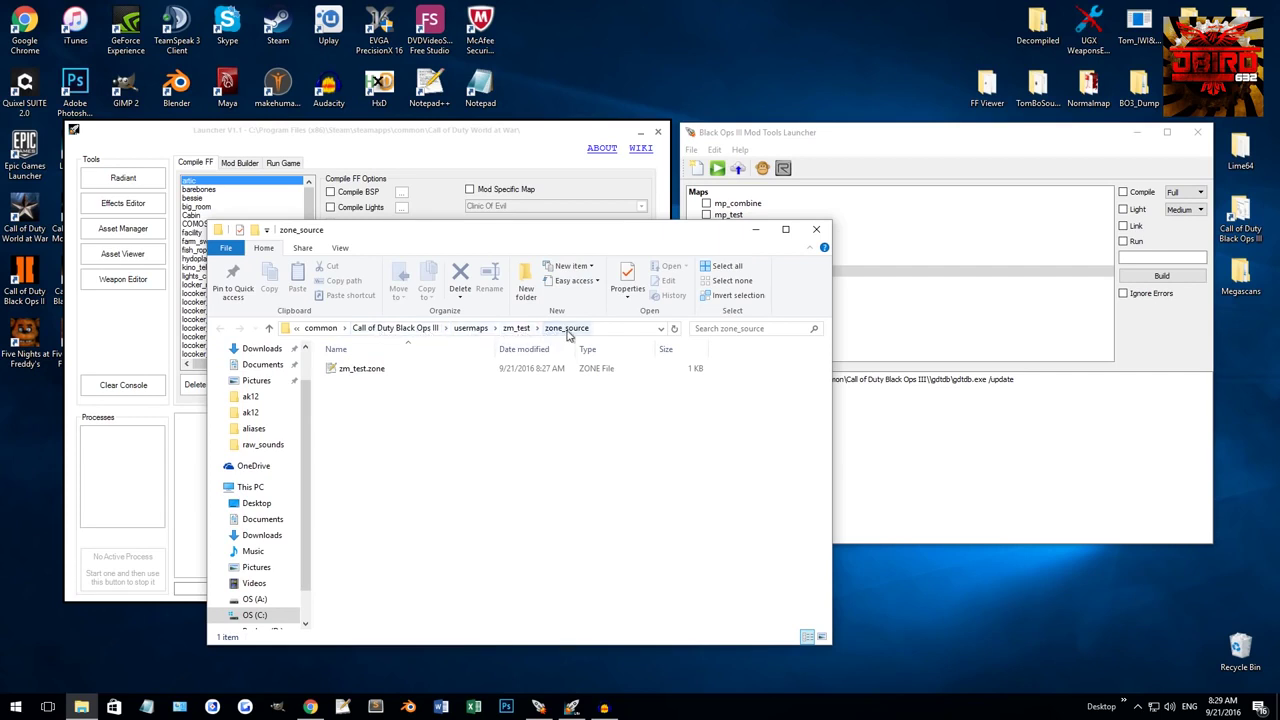
click(517, 329)
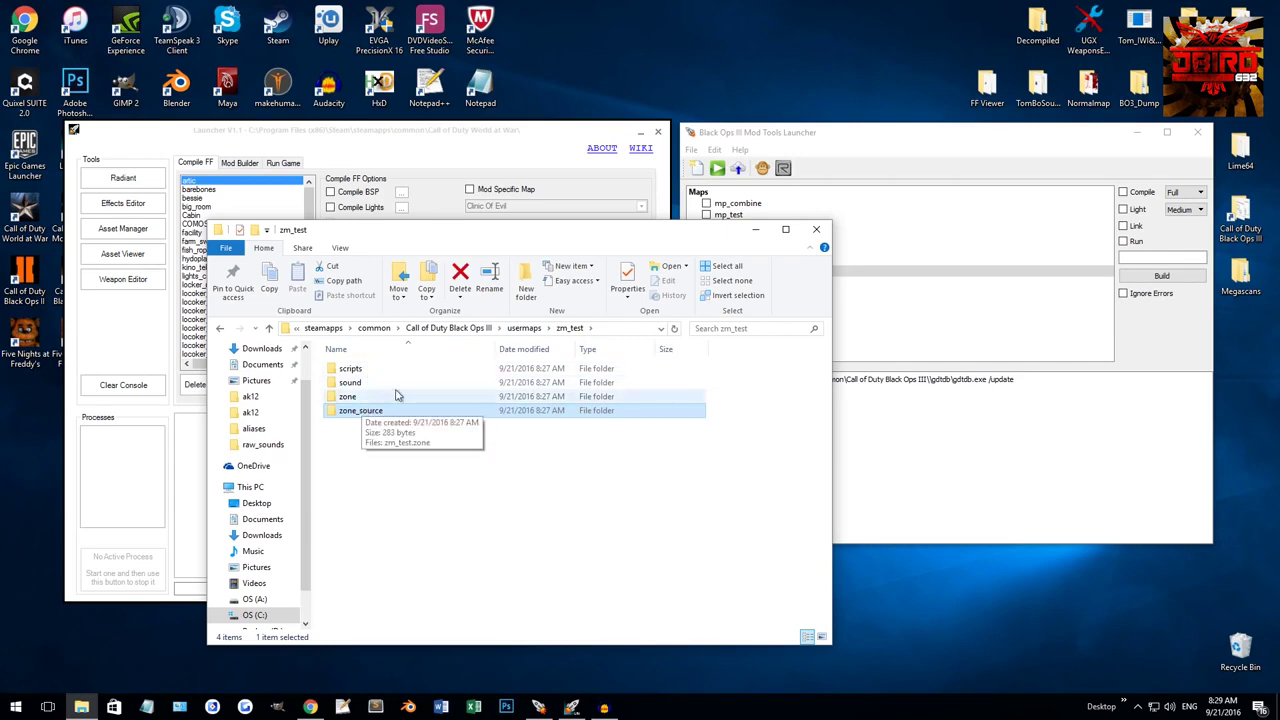
click(816, 229)
right_click(748, 273)
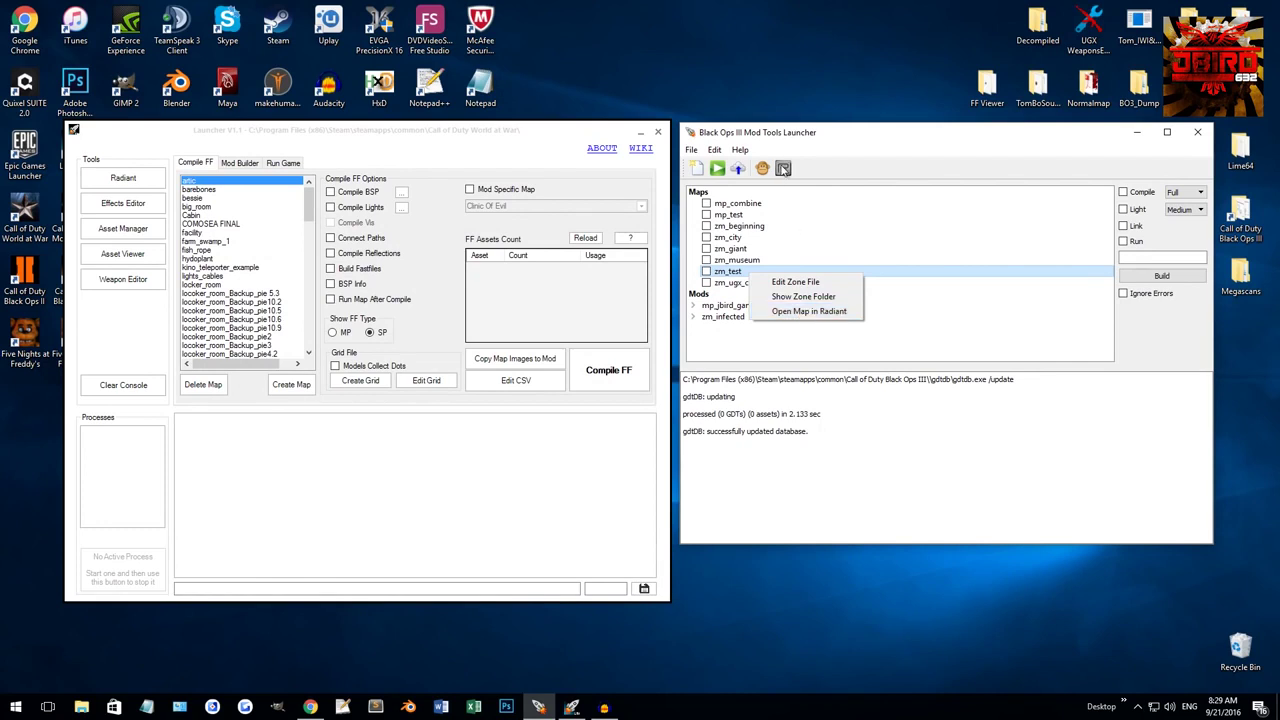
click(815, 172)
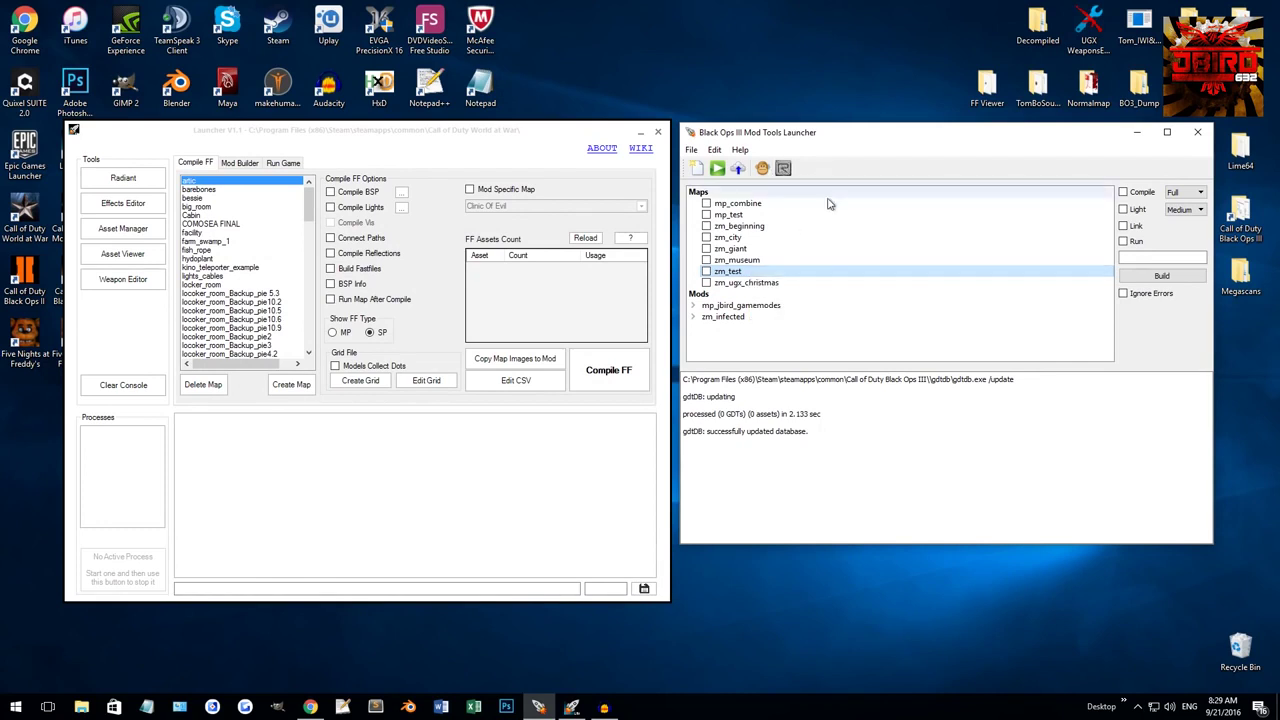
Mark the zm_giant map for building with the Compile, Light and Link options enabled.
click(706, 248)
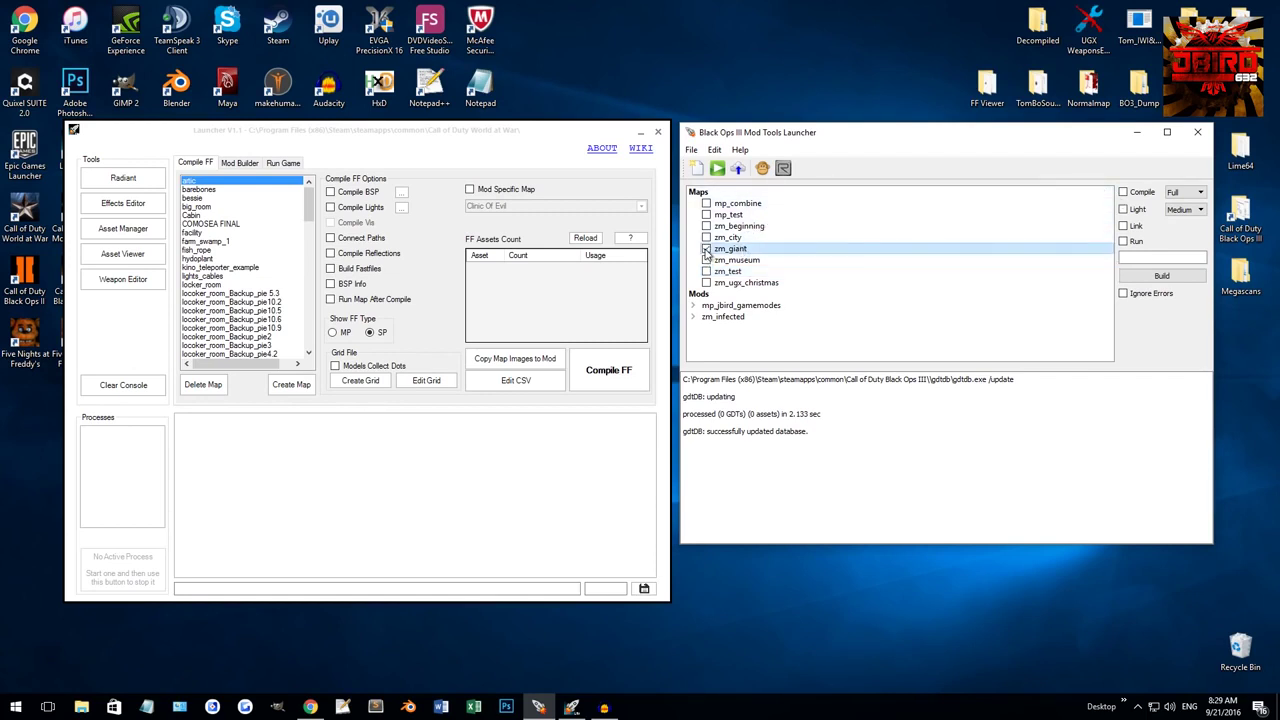
click(1123, 192)
click(1123, 209)
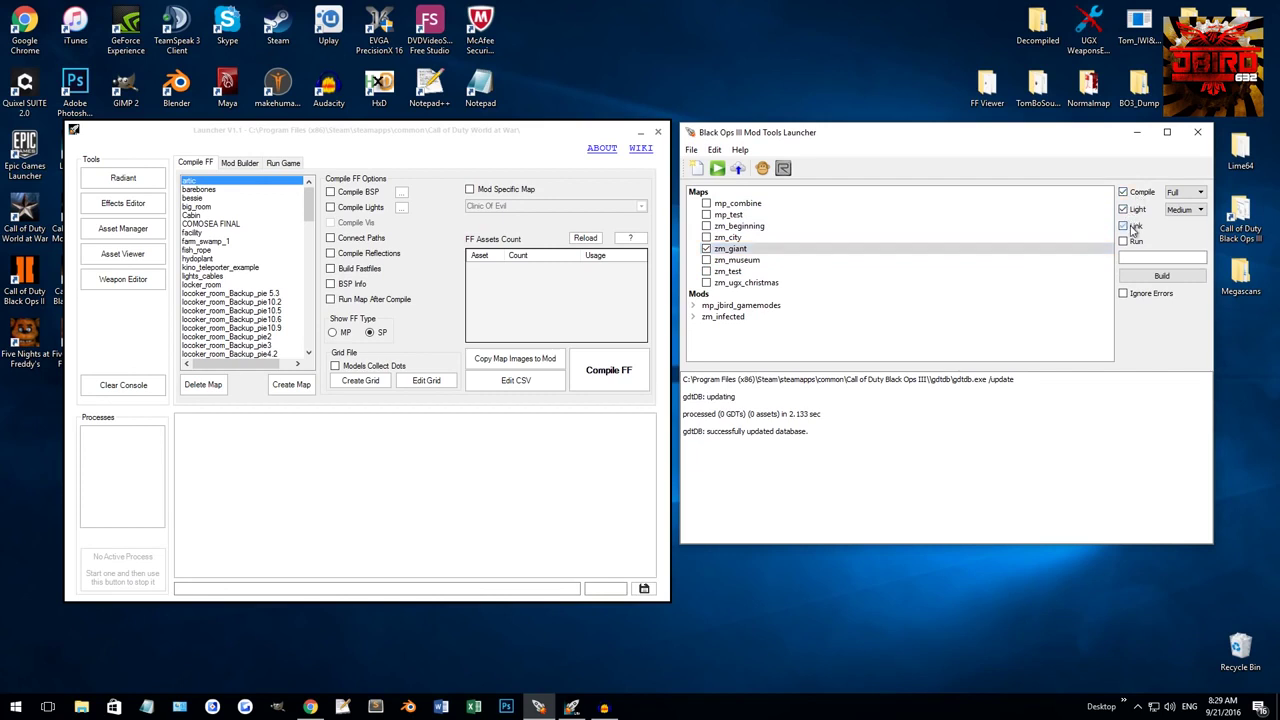
click(1124, 226)
click(1158, 278)
Disable the Link, Light and Compile options and unmark the zm_giant map.
click(1135, 228)
click(1137, 210)
click(1132, 192)
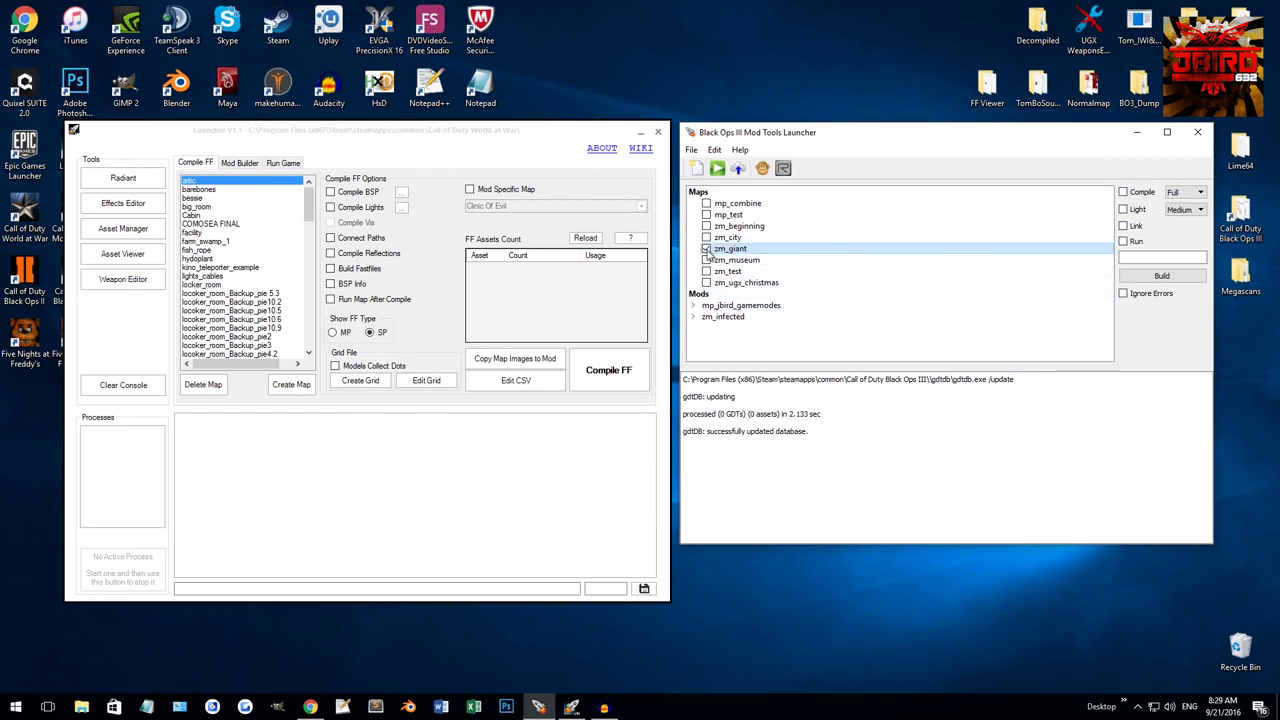
click(707, 250)
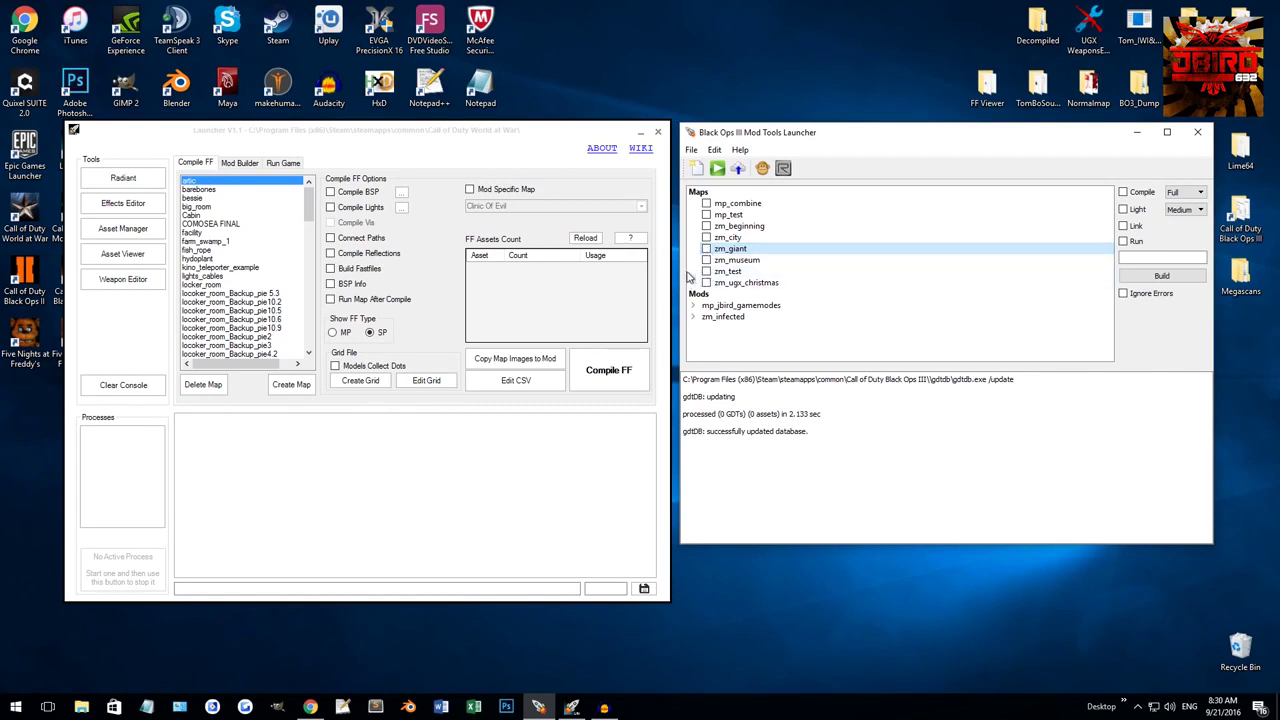
Mark the zm_test map for building and set the light quality to Low.
click(707, 271)
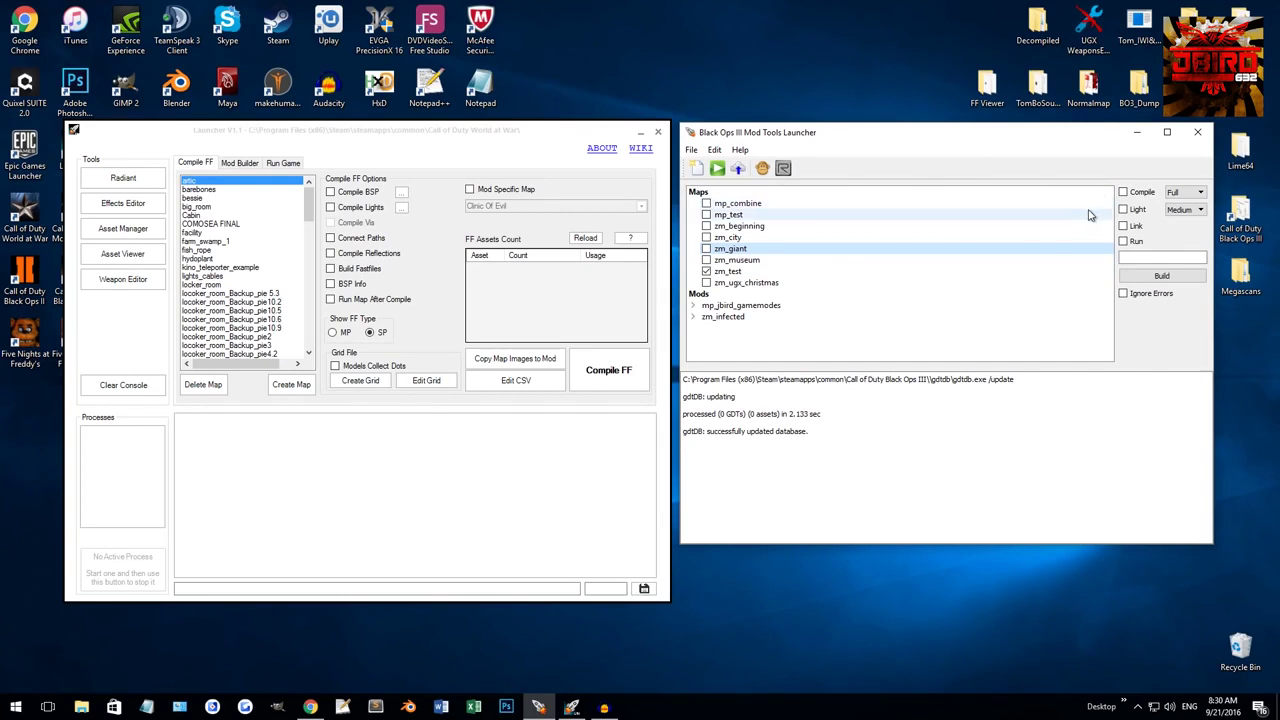
drag(1028, 145, 1023, 142)
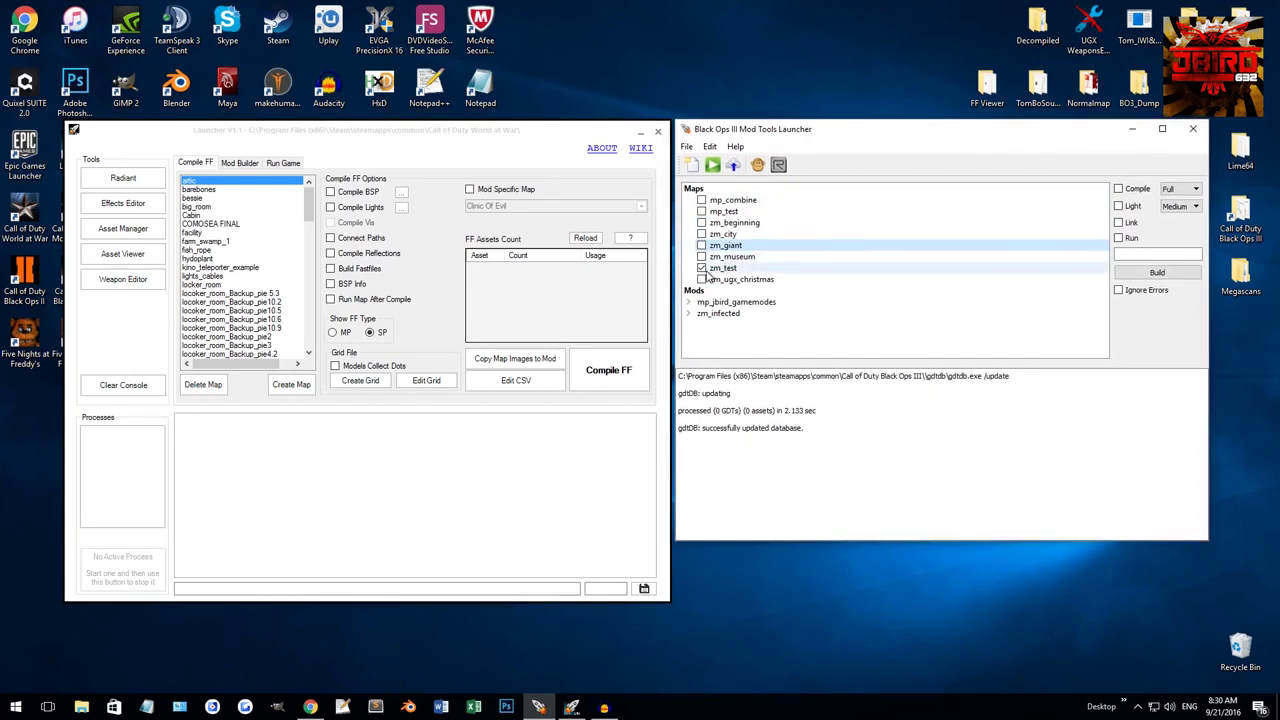
click(718, 270)
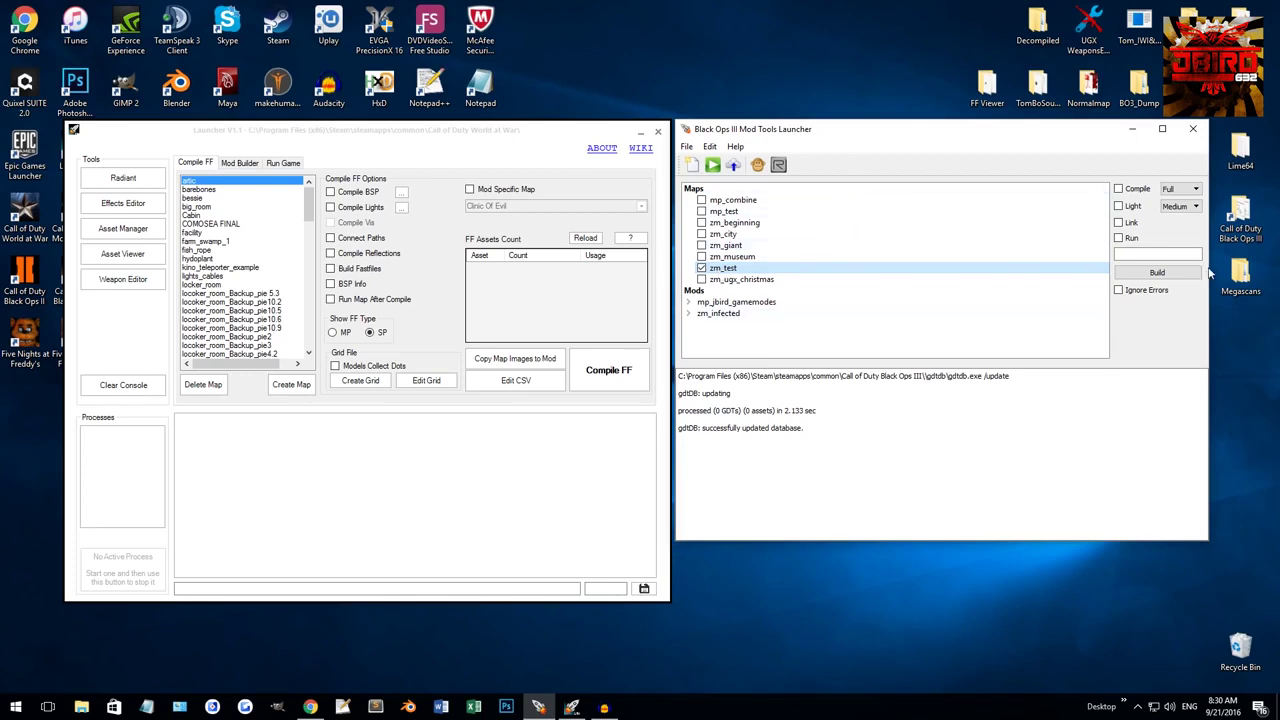
click(1183, 208)
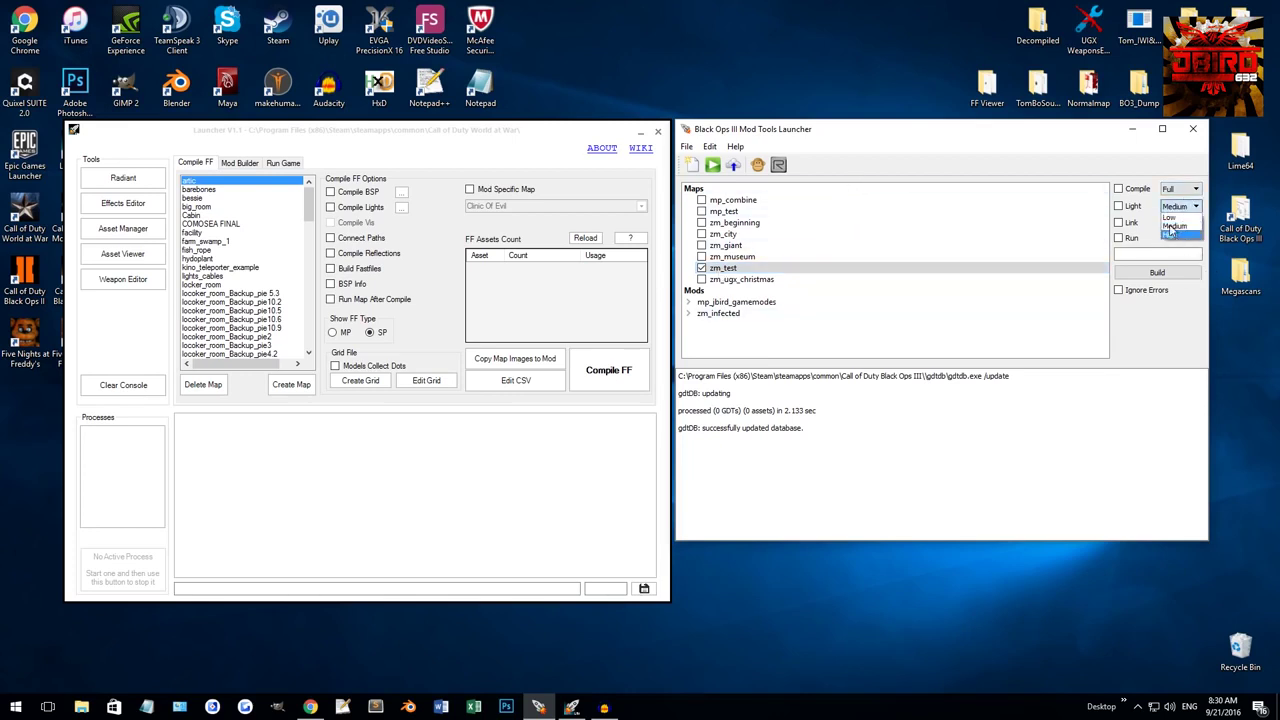
click(1174, 226)
click(1180, 206)
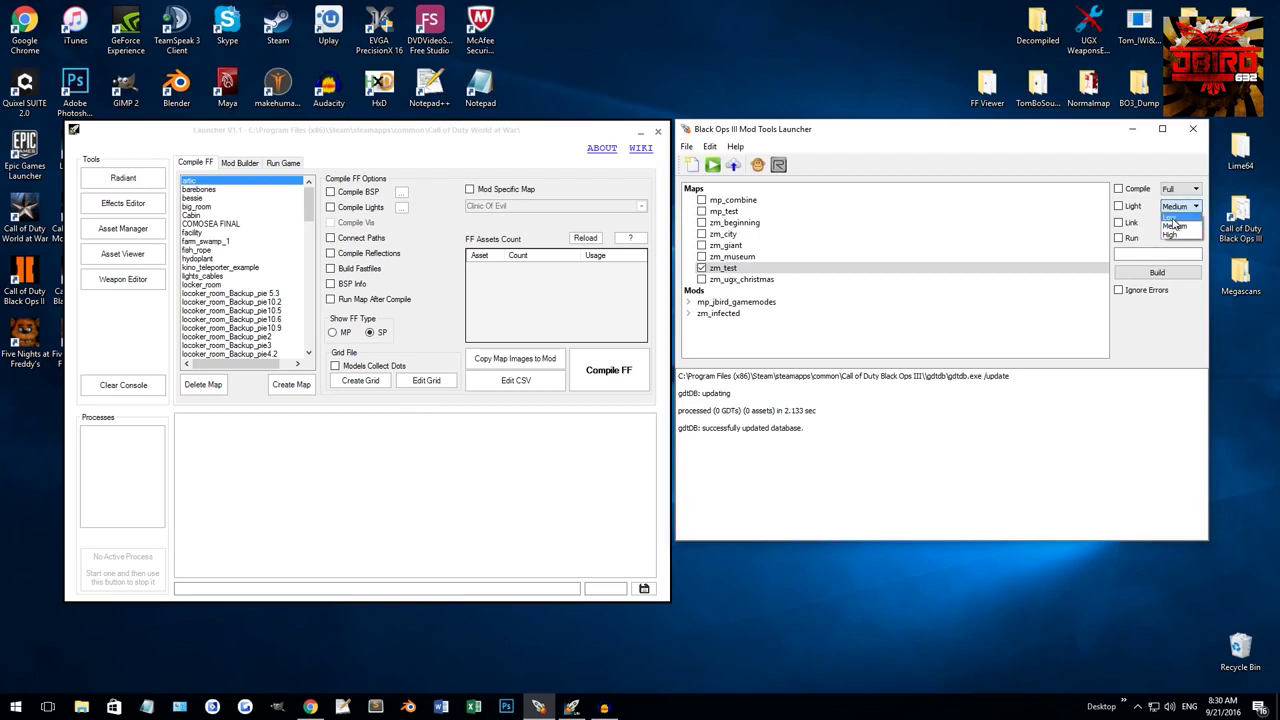
click(1170, 218)
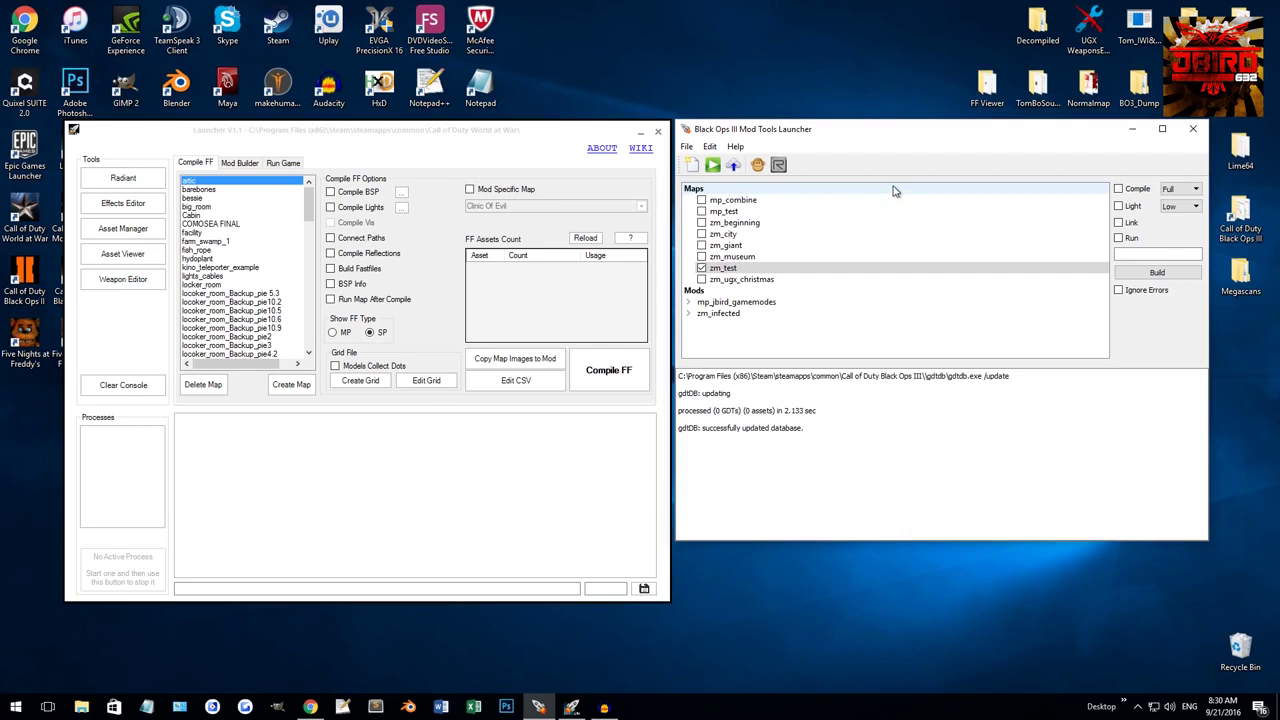
drag(931, 133, 928, 133)
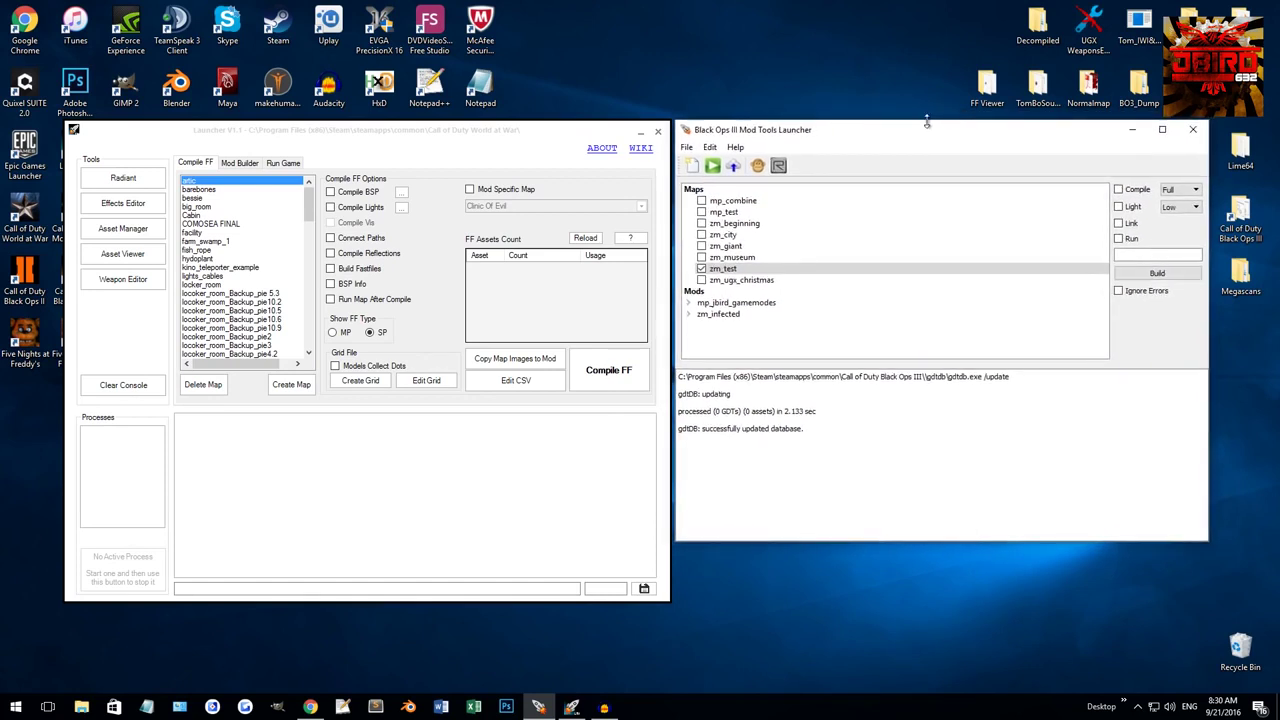